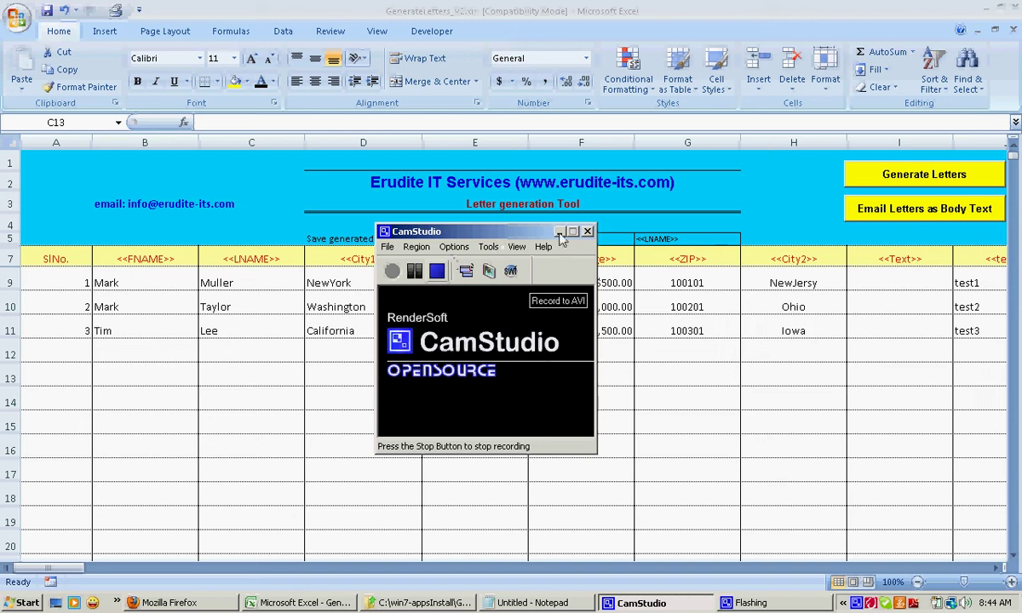
# - Open Template.doc from the Template folder beside GenerateLetters_V2.xls
pyautogui.click(560, 232)
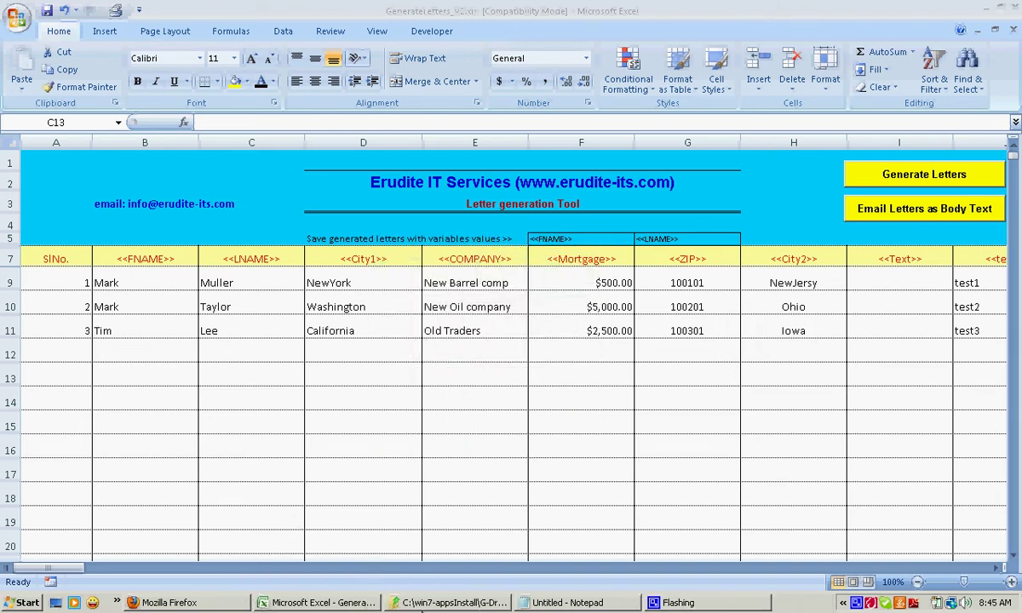
pyautogui.click(402, 601)
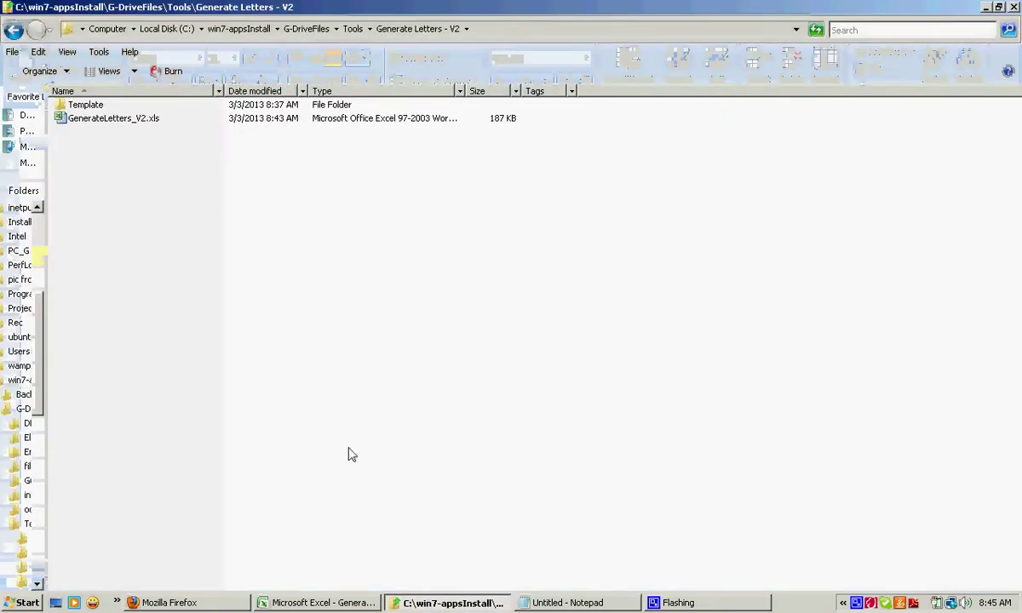
pyautogui.doubleClick(81, 104)
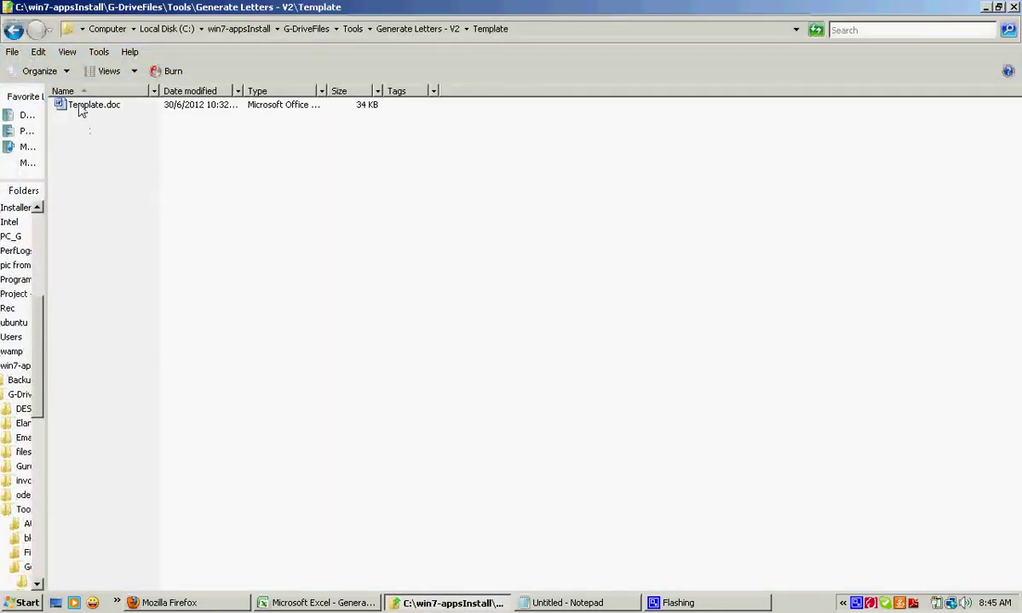
pyautogui.doubleClick(81, 105)
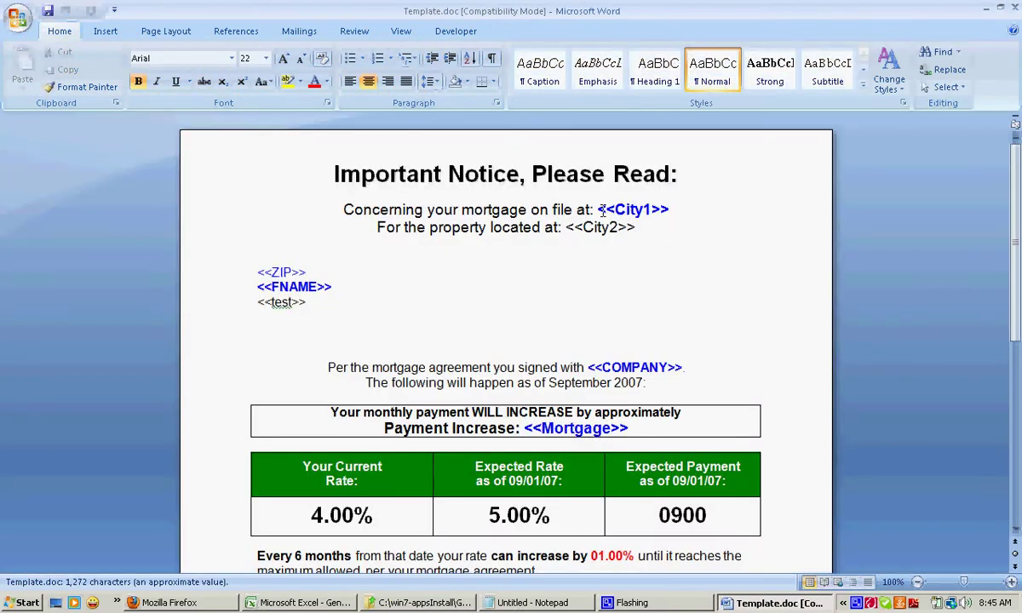
# - Compare the template's <<City1>> placeholder with Excel header cell D7
pyautogui.moveTo(597, 210); pyautogui.dragTo(655, 202)
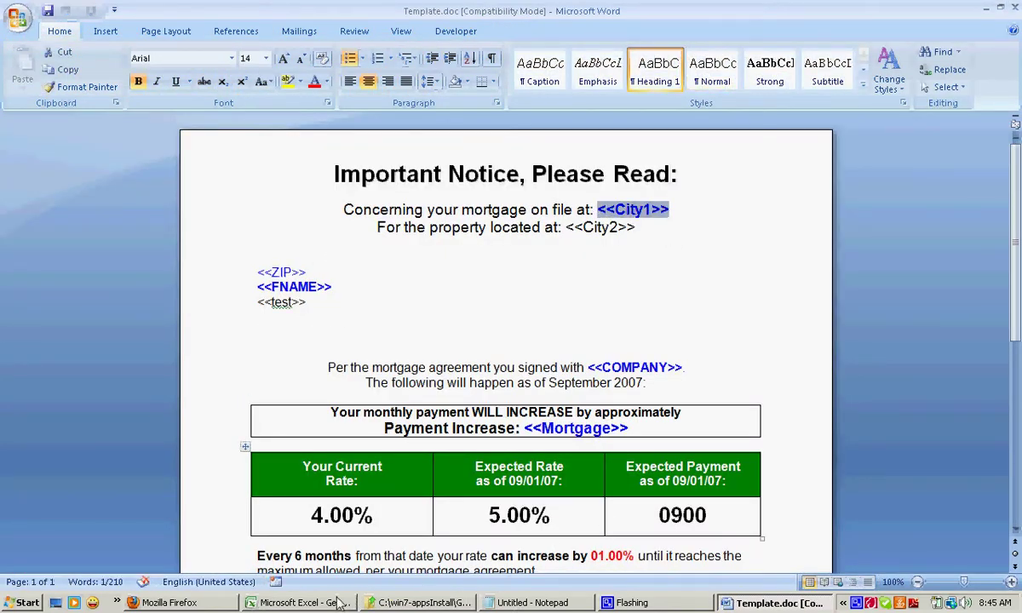
pyautogui.click(307, 603)
pyautogui.click(380, 258)
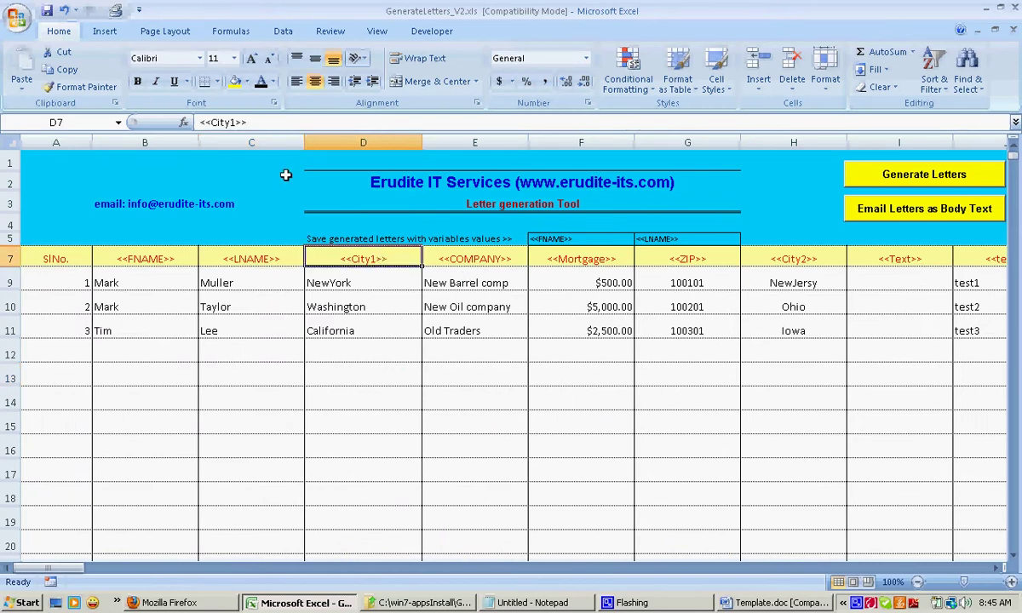
pyautogui.moveTo(247, 121); pyautogui.dragTo(198, 122)
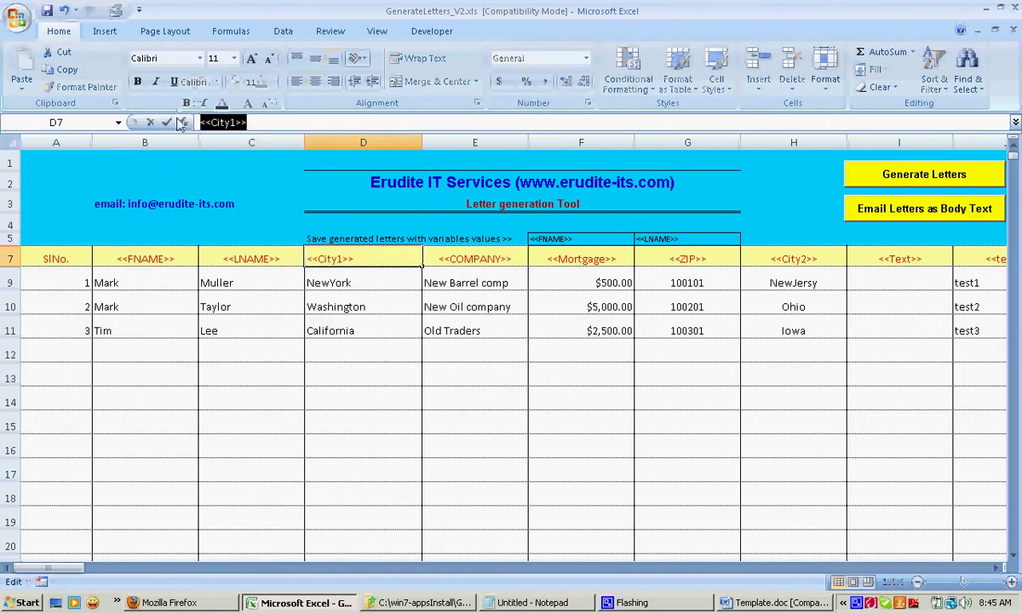
pyautogui.click(423, 400)
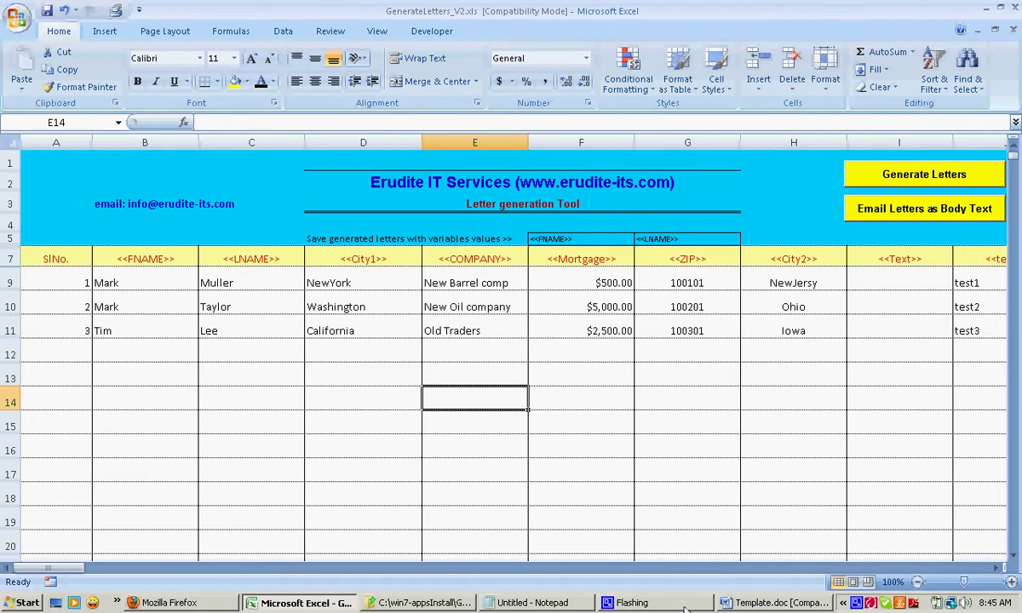
# - Compare the <<ZIP>> placeholder with header cell G7, then close the Word template
pyautogui.click(775, 603)
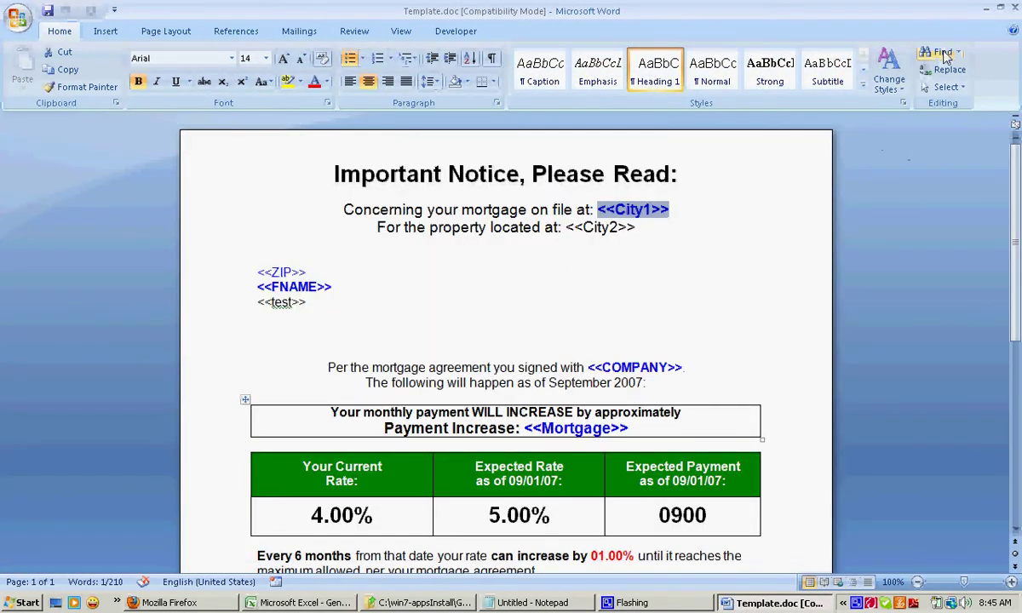
pyautogui.moveTo(303, 252)
pyautogui.mouseDown()
pyautogui.moveTo(279, 269)
pyautogui.moveTo(308, 272)
pyautogui.mouseUp()
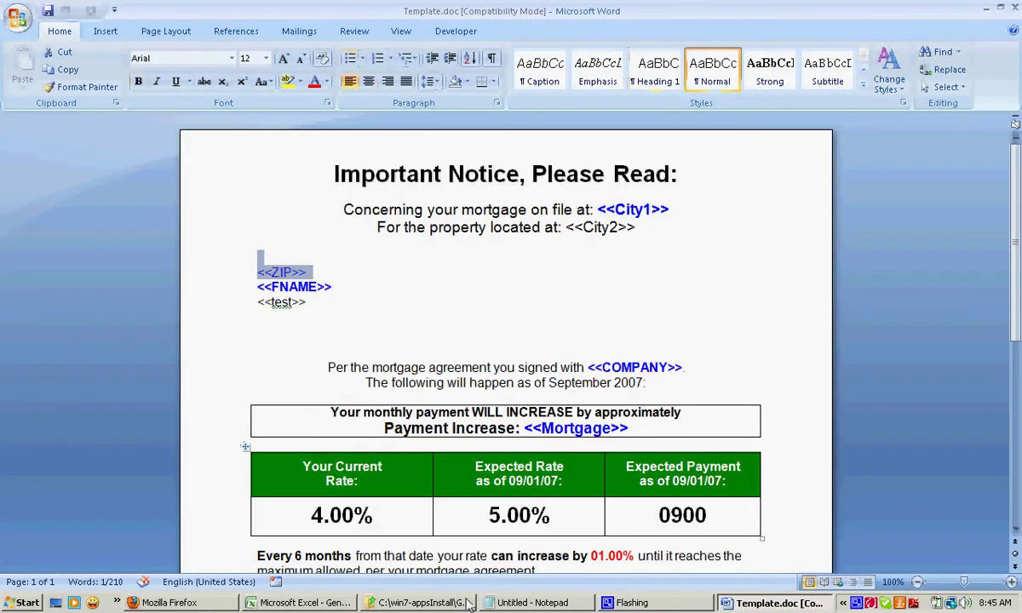
pyautogui.click(300, 603)
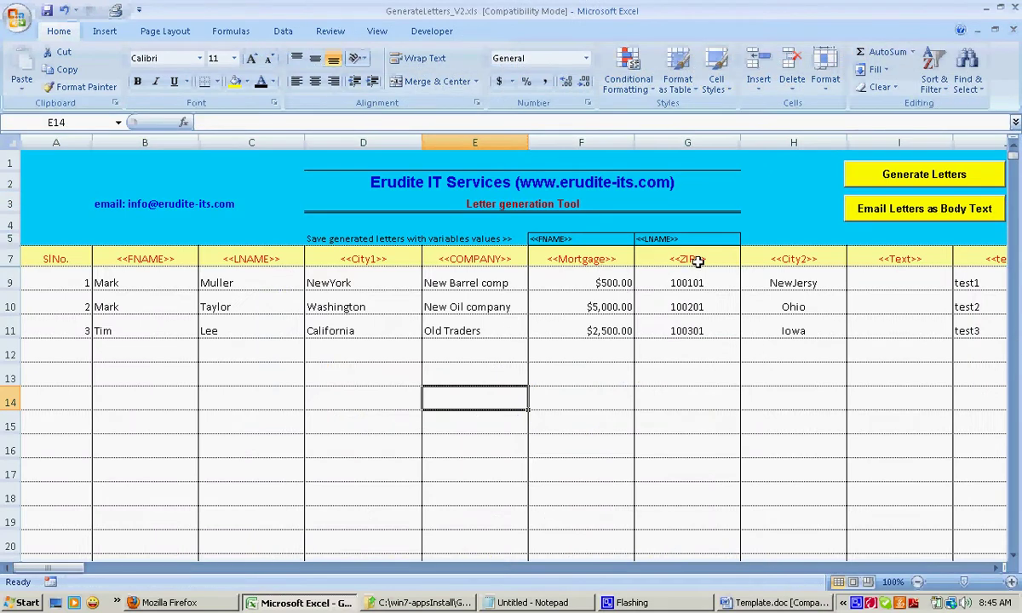
pyautogui.click(698, 261)
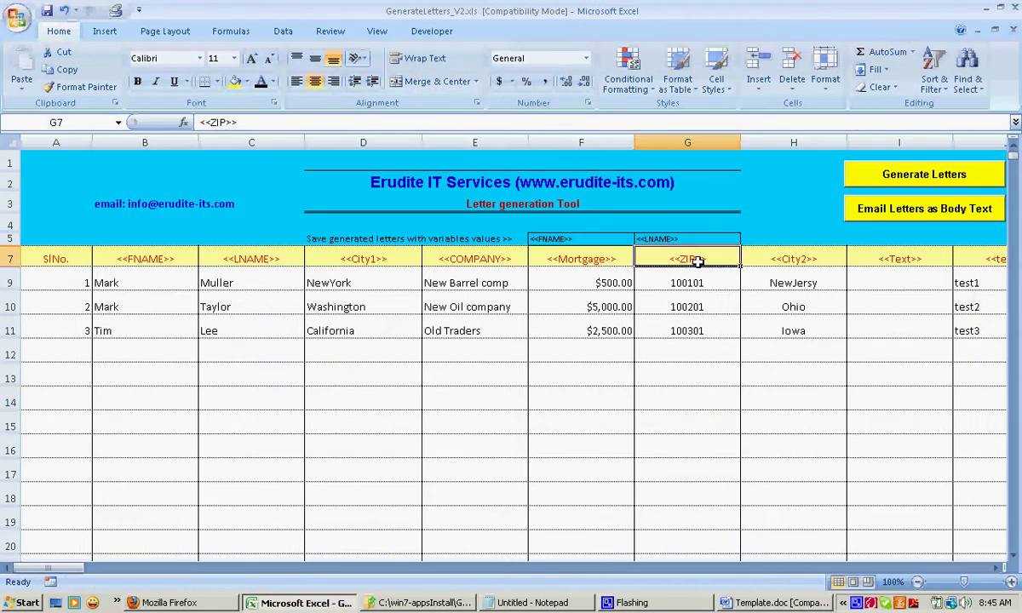
pyautogui.click(747, 605)
pyautogui.click(1010, 8)
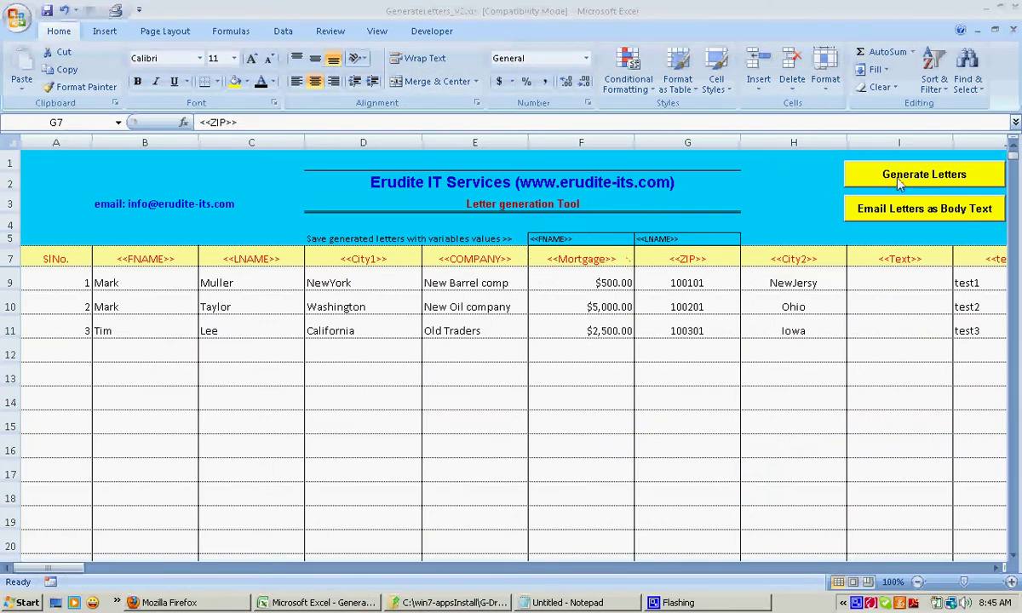
# - Run Generate Letters, acknowledge the Completed message, and return to the Template folder window
pyautogui.click(900, 181)
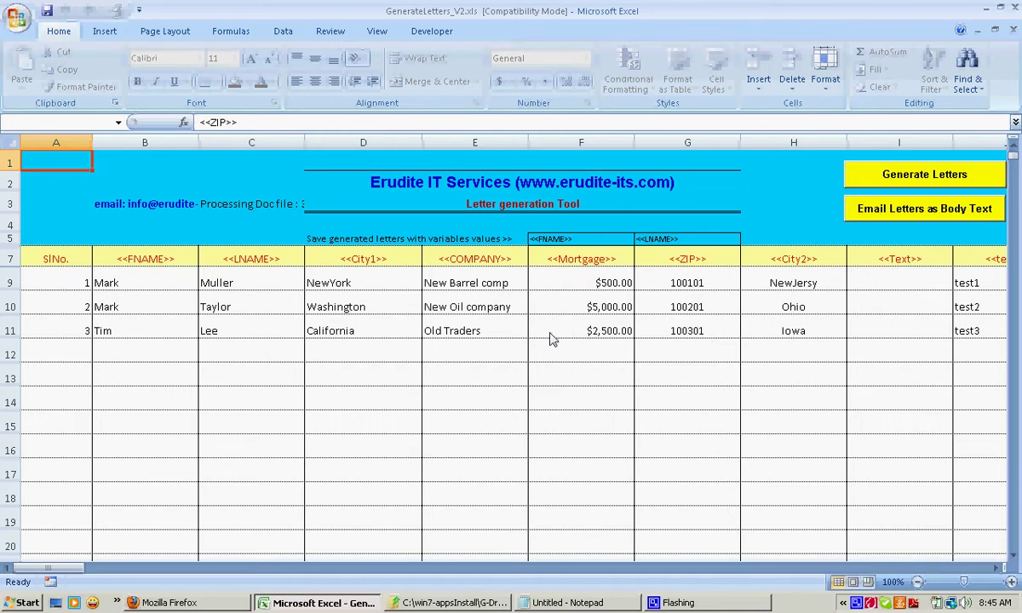
pyautogui.click(534, 352)
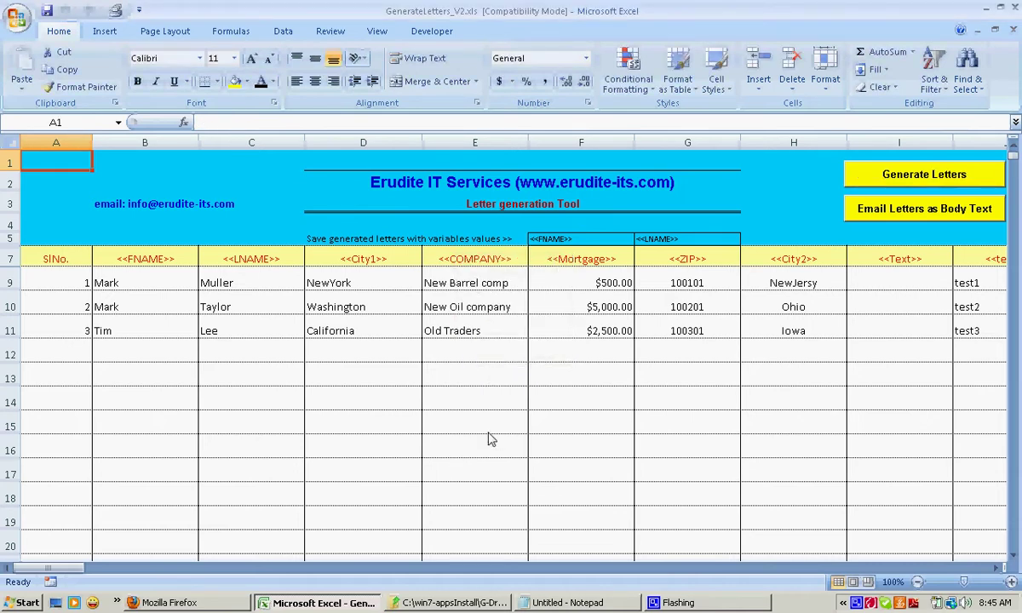
pyautogui.click(451, 602)
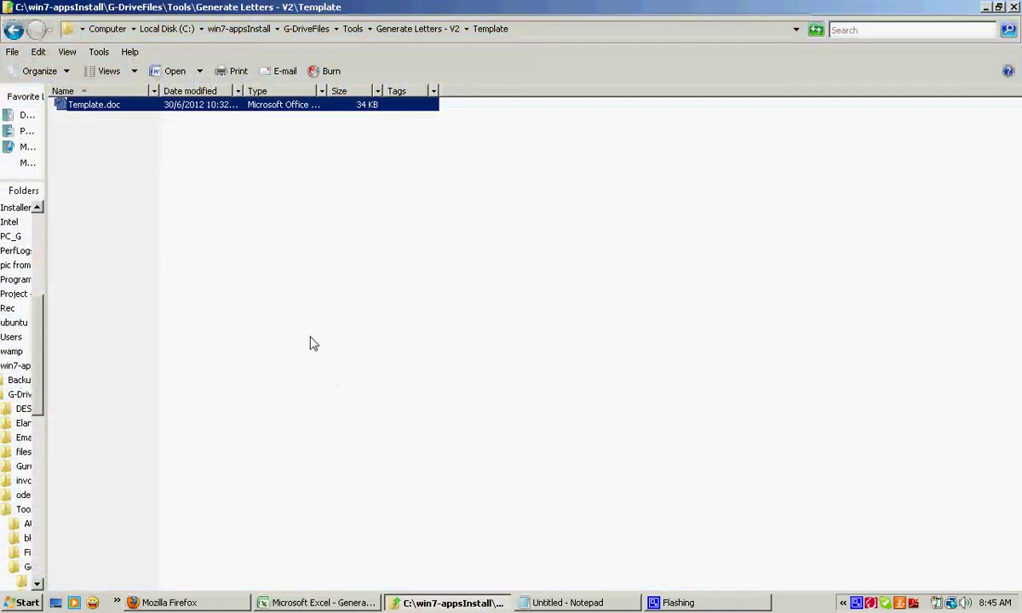
# - Open the Letters folder and inspect the first generated letter's file name
pyautogui.click(14, 29)
pyautogui.doubleClick(90, 106)
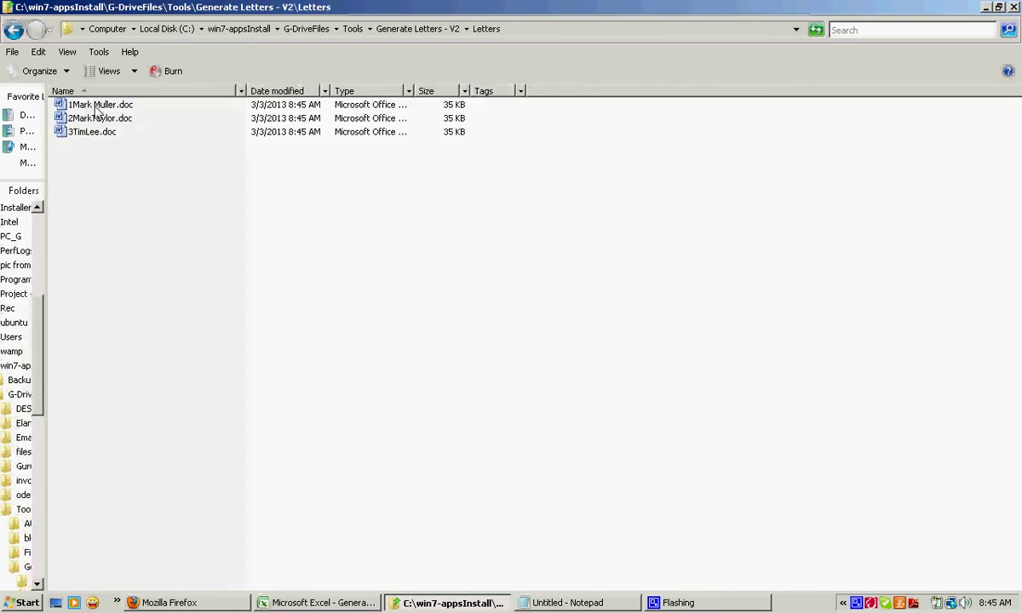
pyautogui.click(98, 105)
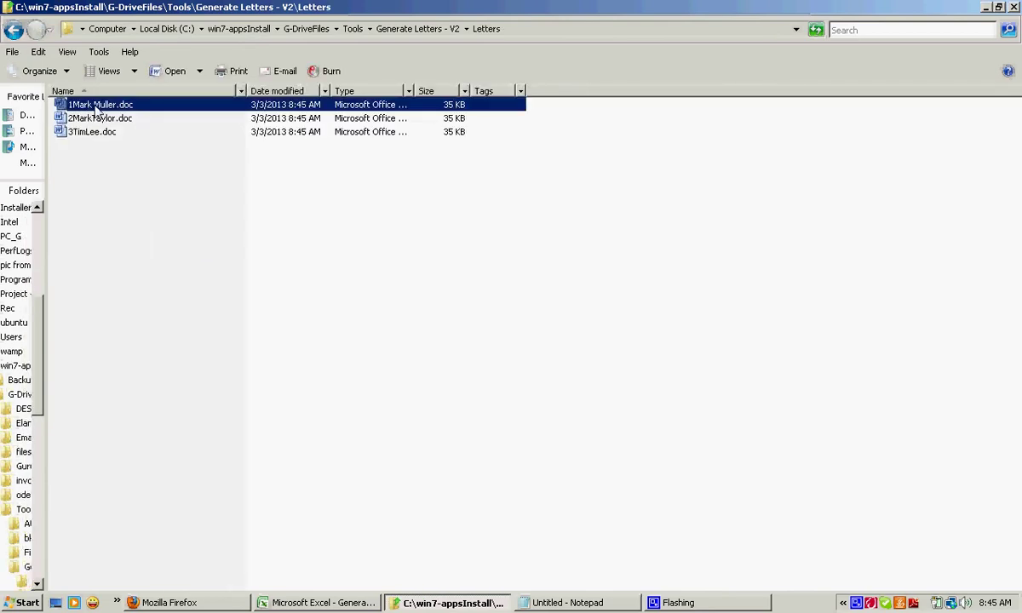
pyautogui.click(98, 105)
pyautogui.moveTo(116, 106); pyautogui.dragTo(92, 105)
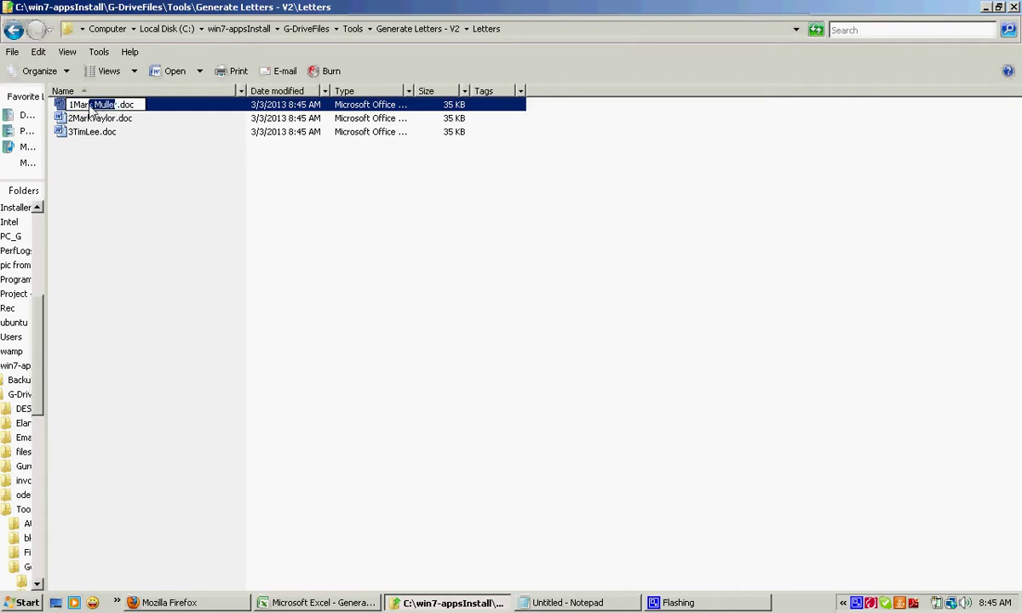
# - Check file-naming cells F5 and G5 against name cells B9 and C9, then return to Letters
pyautogui.click(344, 603)
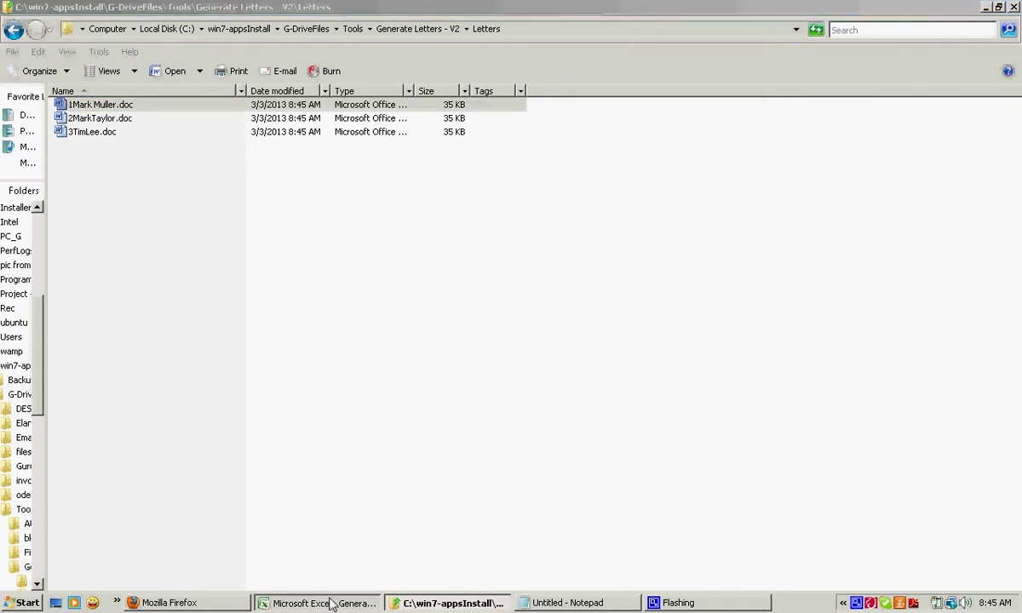
pyautogui.click(560, 242)
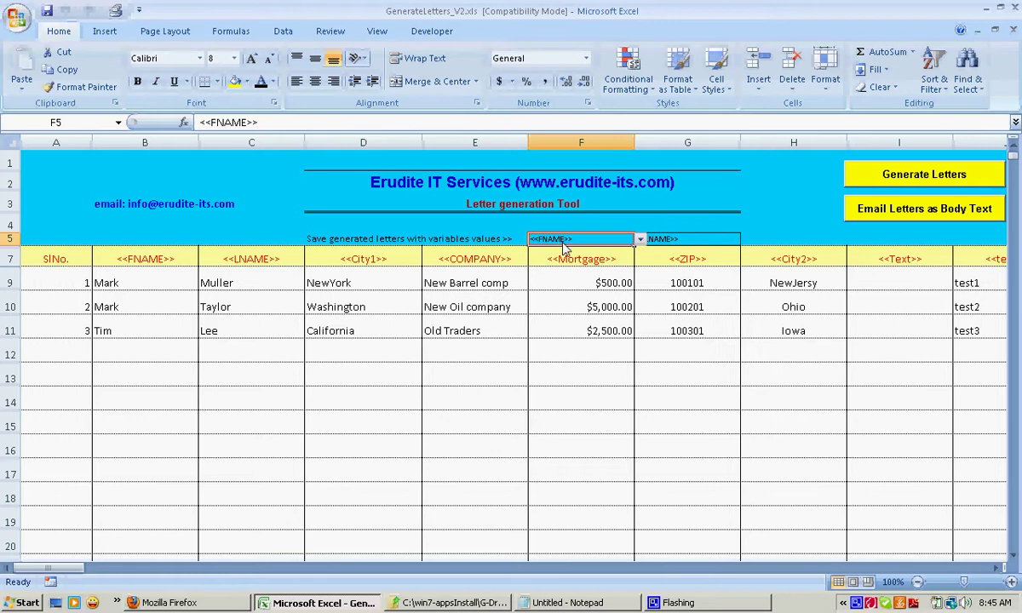
pyautogui.click(679, 241)
pyautogui.click(119, 288)
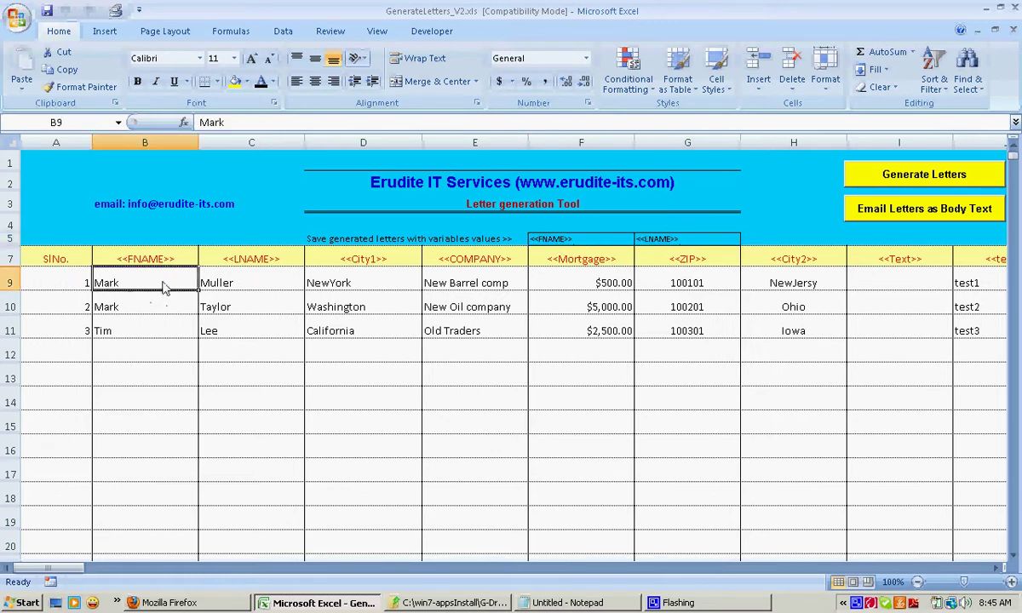
pyautogui.click(230, 288)
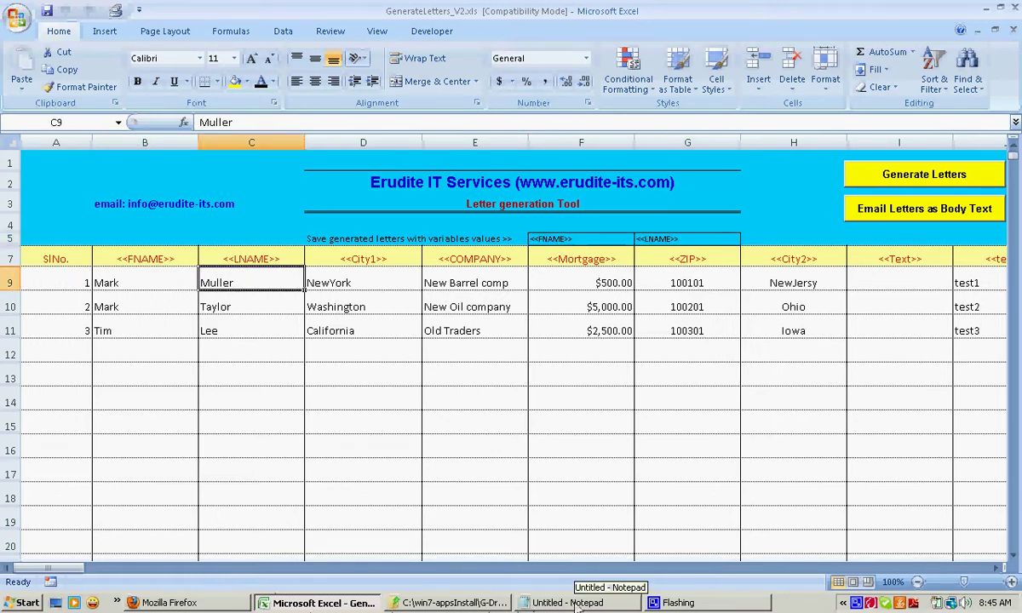
pyautogui.click(454, 603)
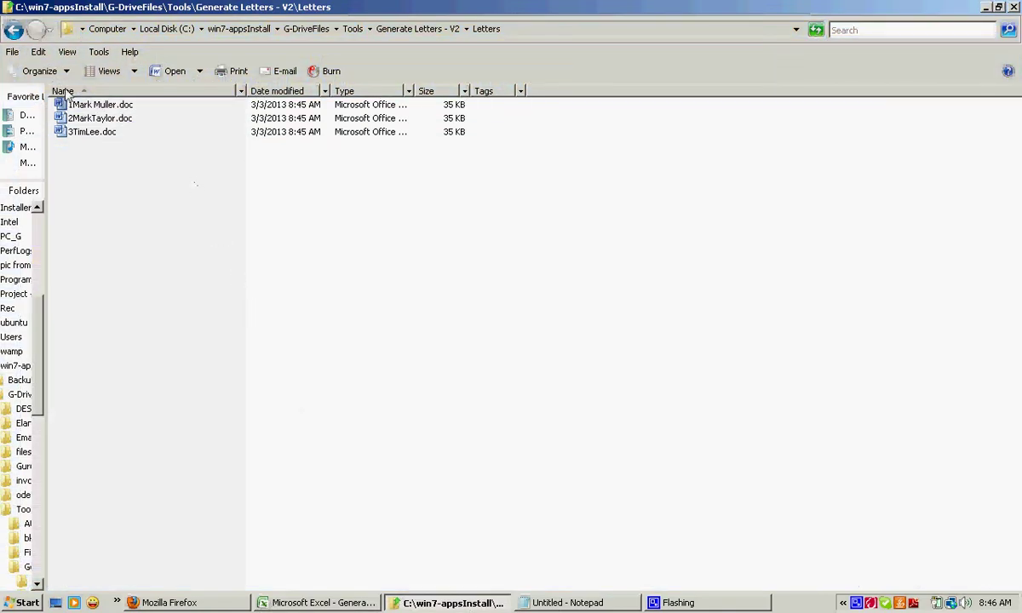
# - Open the first generated letter, then reopen Template.doc from the Template folder
pyautogui.click(75, 104)
pyautogui.doubleClick(75, 103)
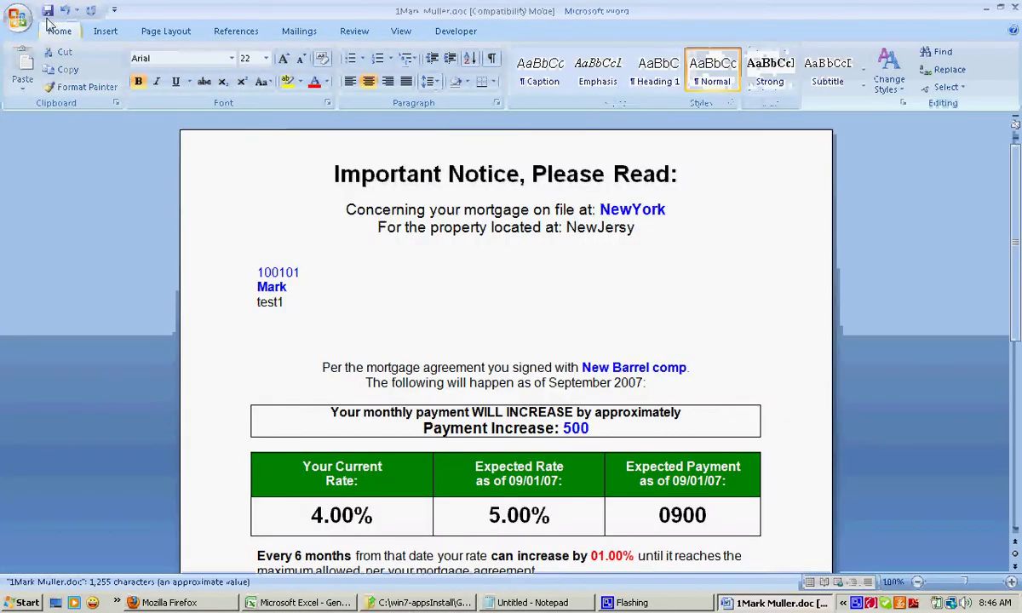
pyautogui.click(414, 603)
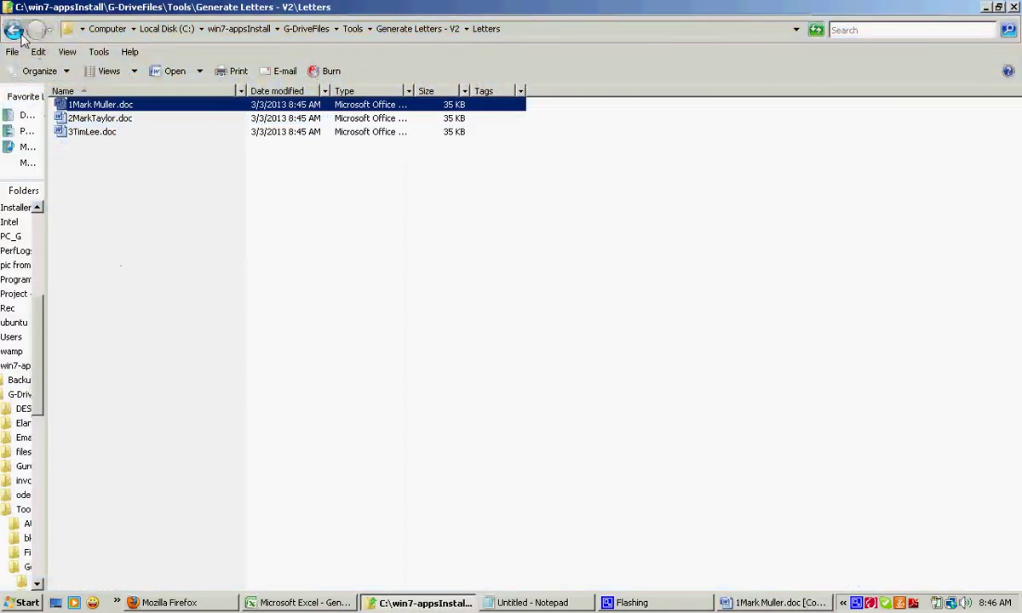
pyautogui.click(13, 29)
pyautogui.doubleClick(71, 125)
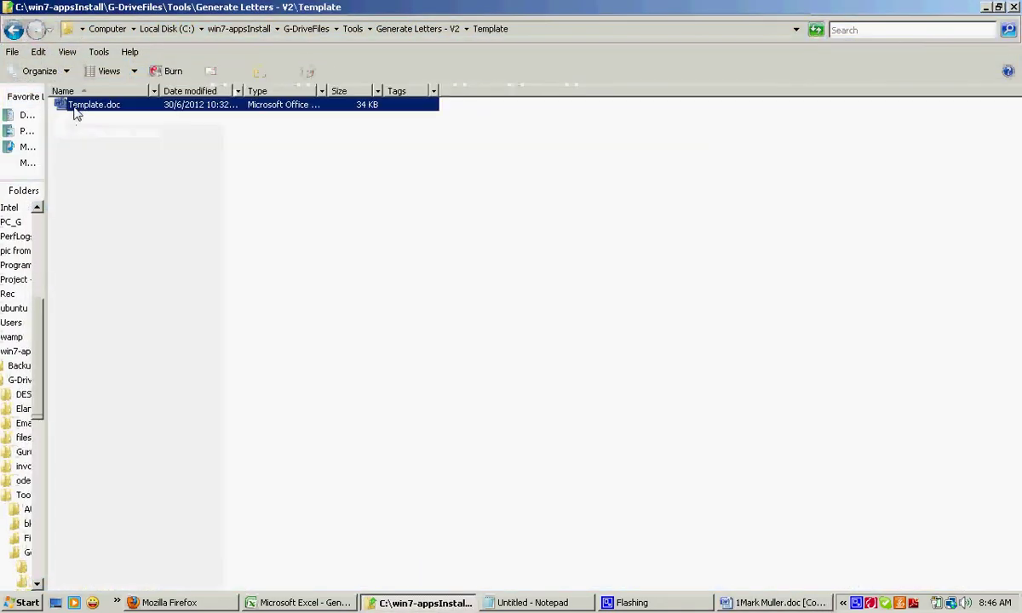
pyautogui.doubleClick(75, 106)
# - View the template and the first generated letter side by side
pyautogui.click(401, 31)
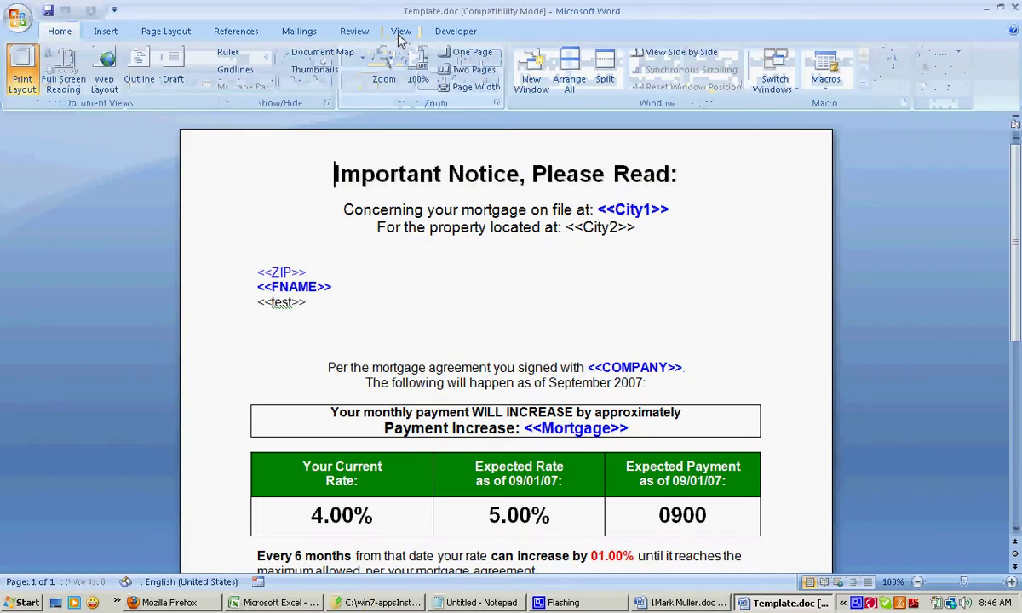
pyautogui.click(735, 47)
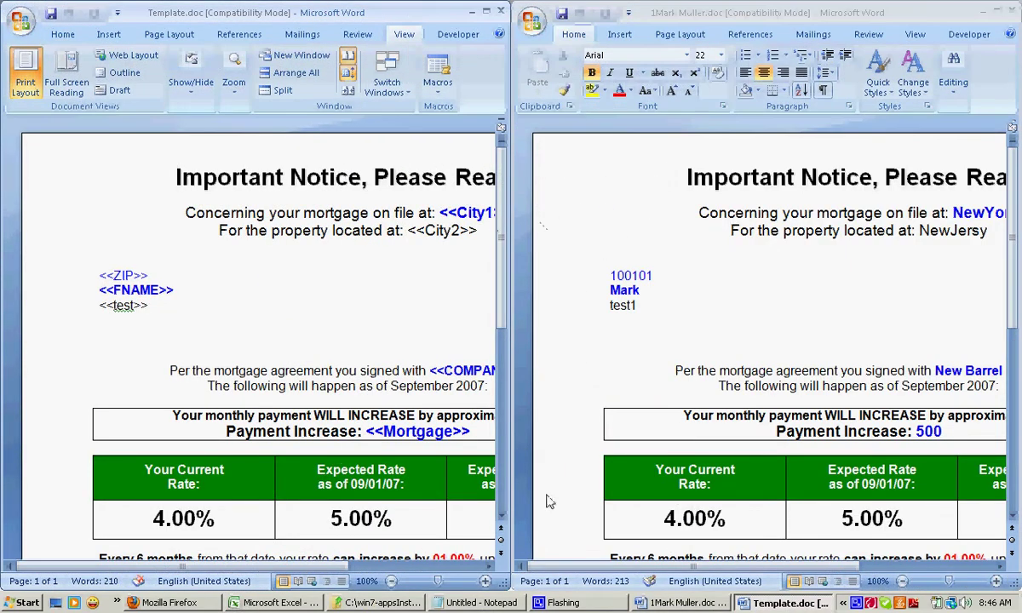
pyautogui.moveTo(553, 566); pyautogui.dragTo(574, 576)
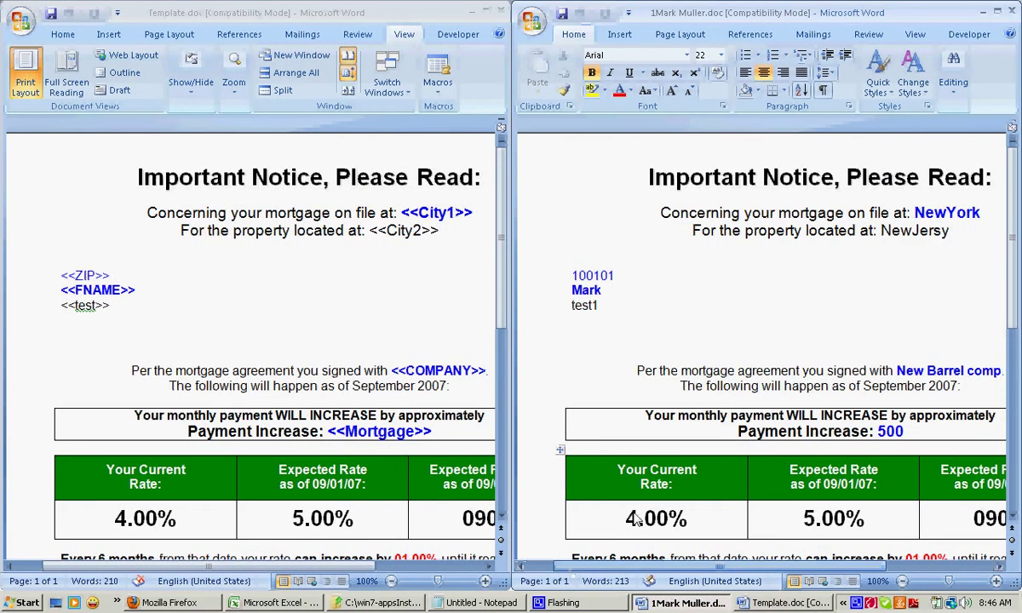
pyautogui.moveTo(916, 214); pyautogui.dragTo(981, 212)
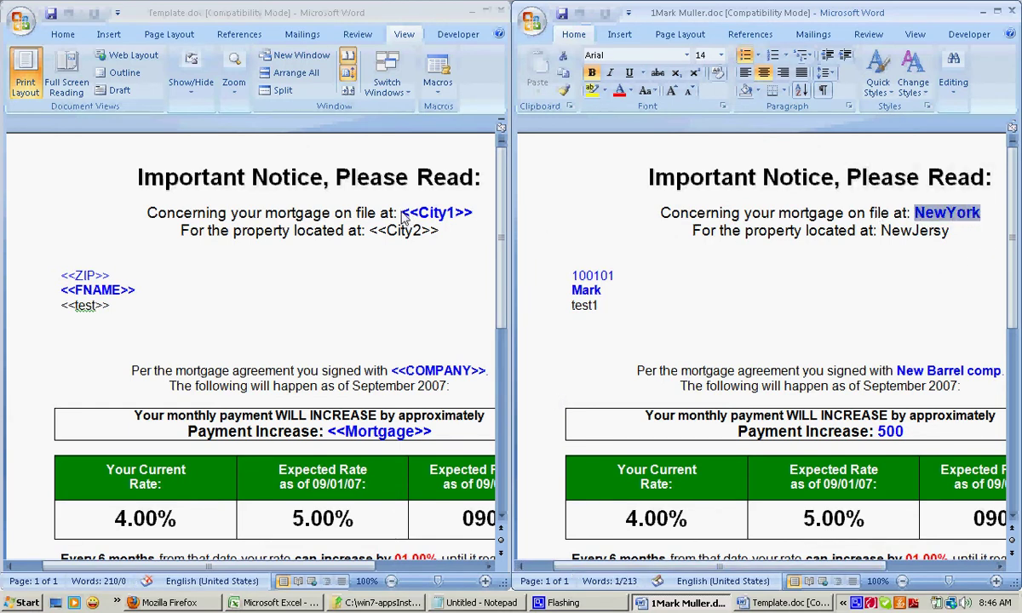
# - Match <<ZIP>> to 100101 and <<City2>> to NewJersy, then maximise the template
pyautogui.moveTo(402, 213); pyautogui.dragTo(465, 219)
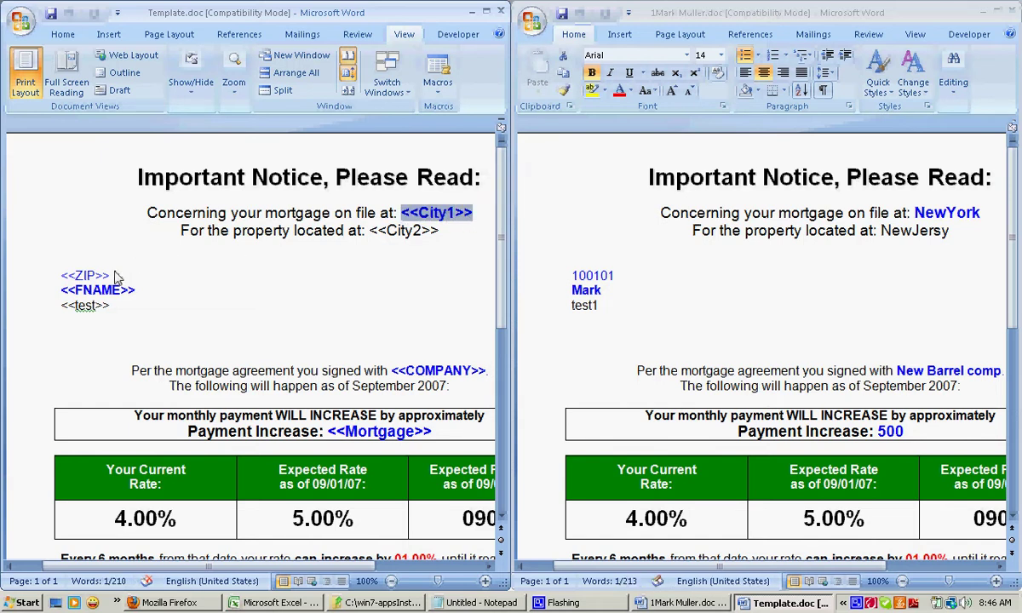
pyautogui.moveTo(113, 276); pyautogui.dragTo(60, 283)
pyautogui.moveTo(622, 285); pyautogui.dragTo(574, 281)
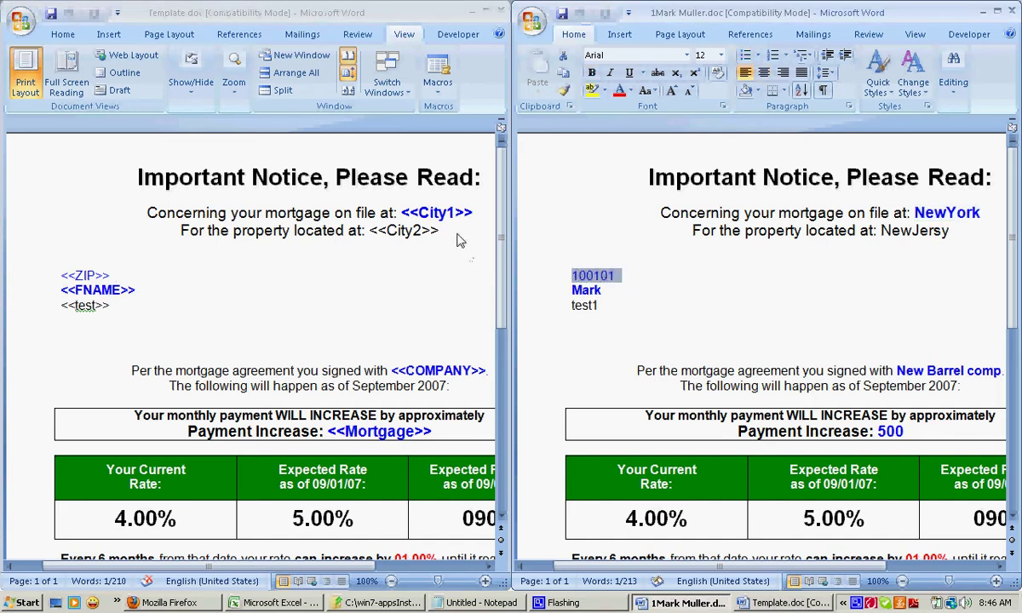
pyautogui.moveTo(439, 233); pyautogui.dragTo(378, 224)
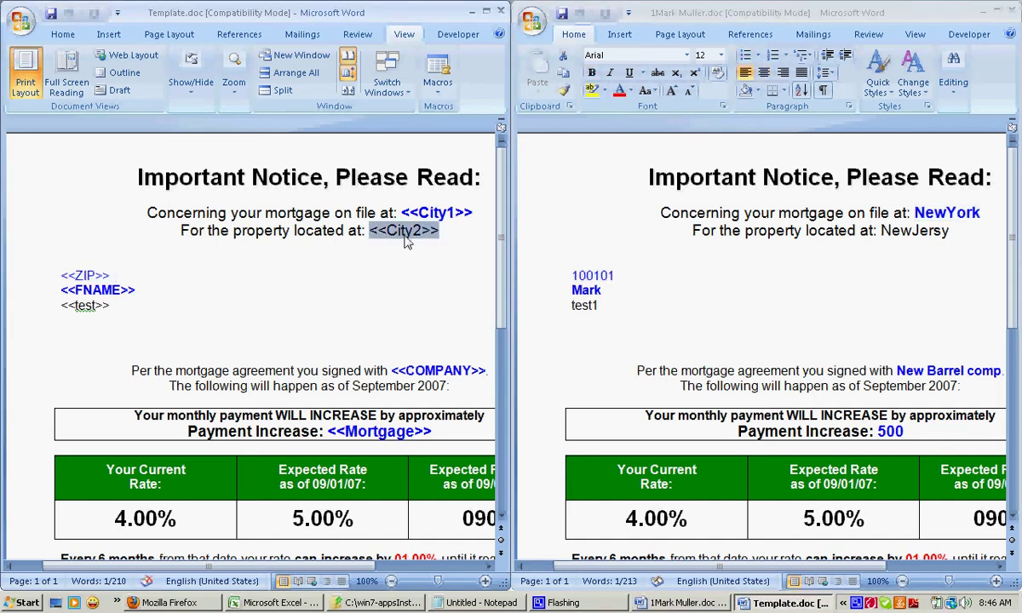
pyautogui.click(949, 242)
pyautogui.moveTo(954, 236); pyautogui.dragTo(764, 284)
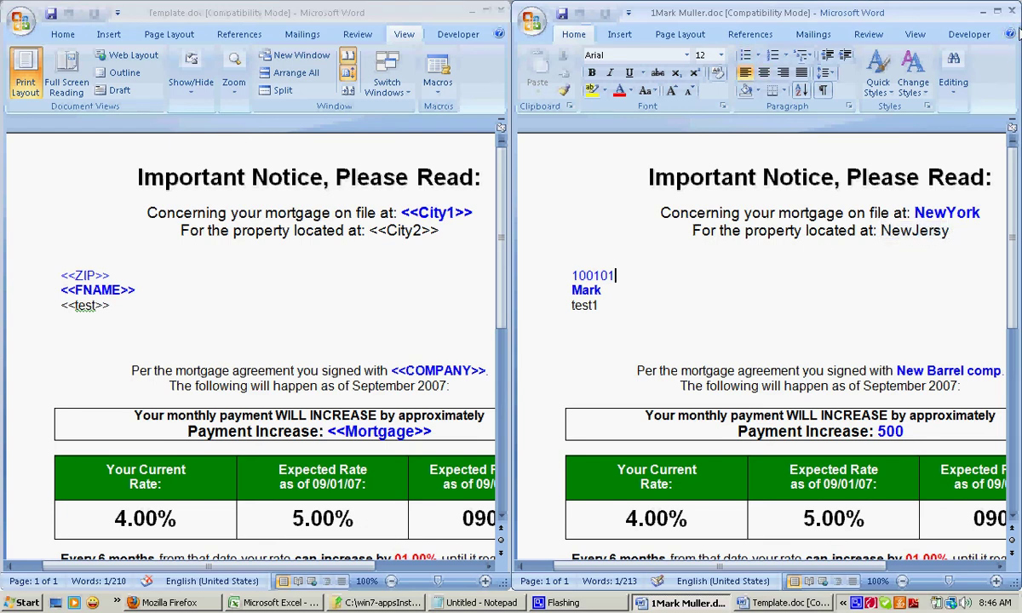
pyautogui.doubleClick(256, 12)
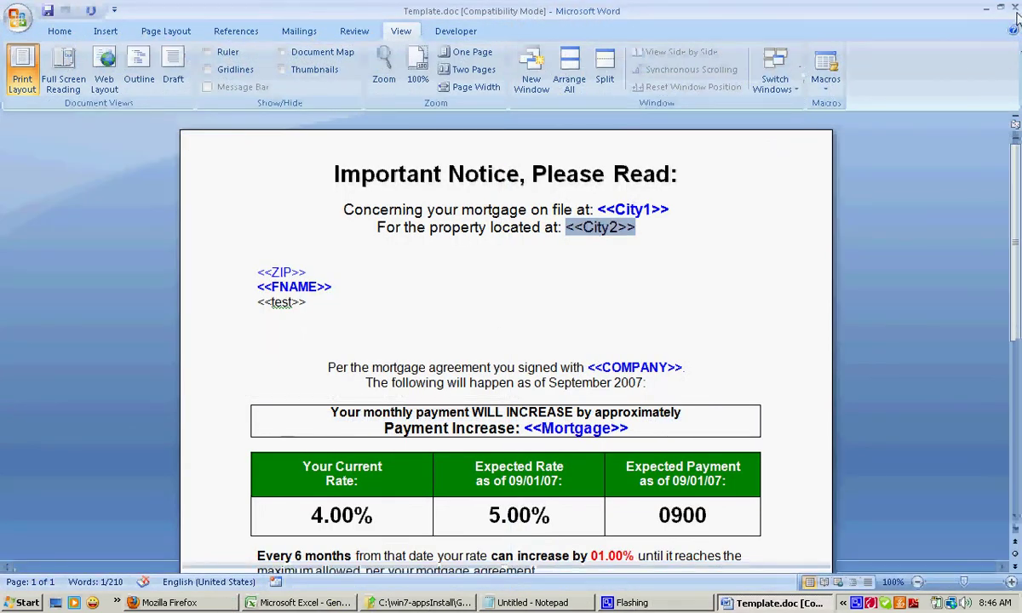
# - Close the Word template with Alt+F4 and navigate Explorer back into the Template folder
pyautogui.hotkey('alt', 'F4')
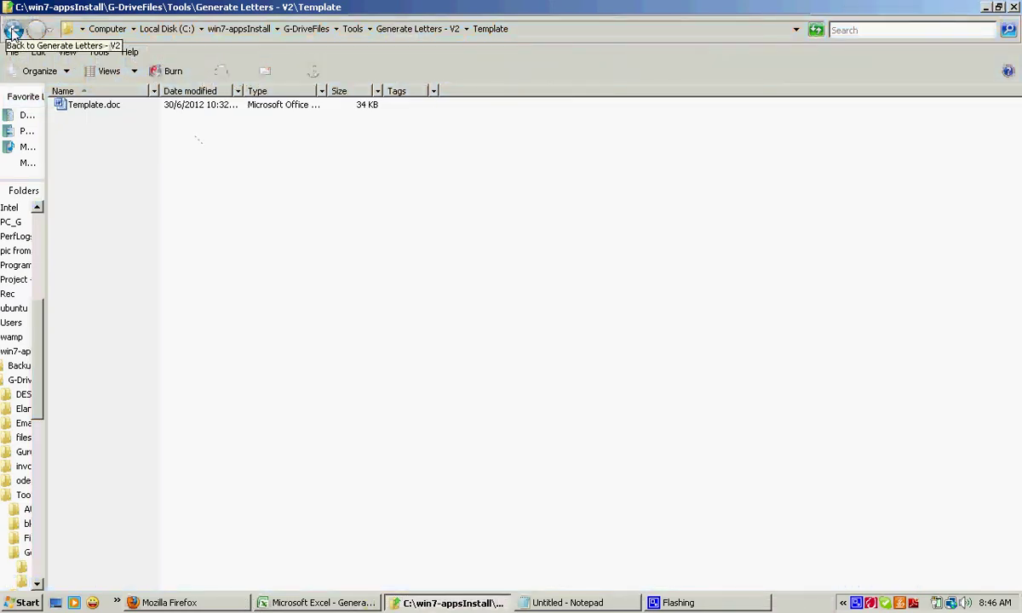
pyautogui.click(7, 31)
pyautogui.click(133, 150)
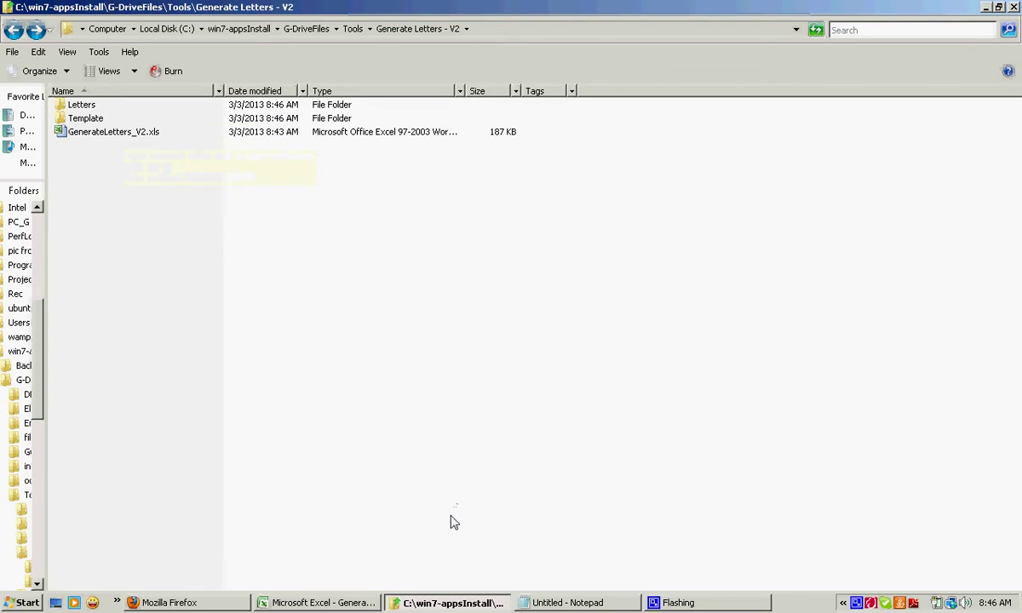
pyautogui.click(290, 602)
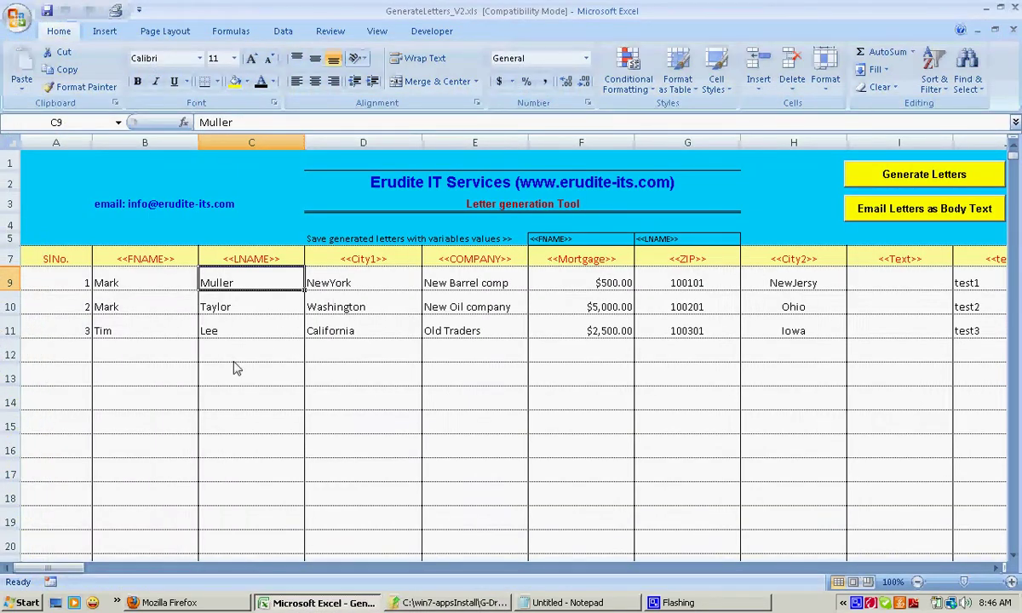
pyautogui.click(452, 602)
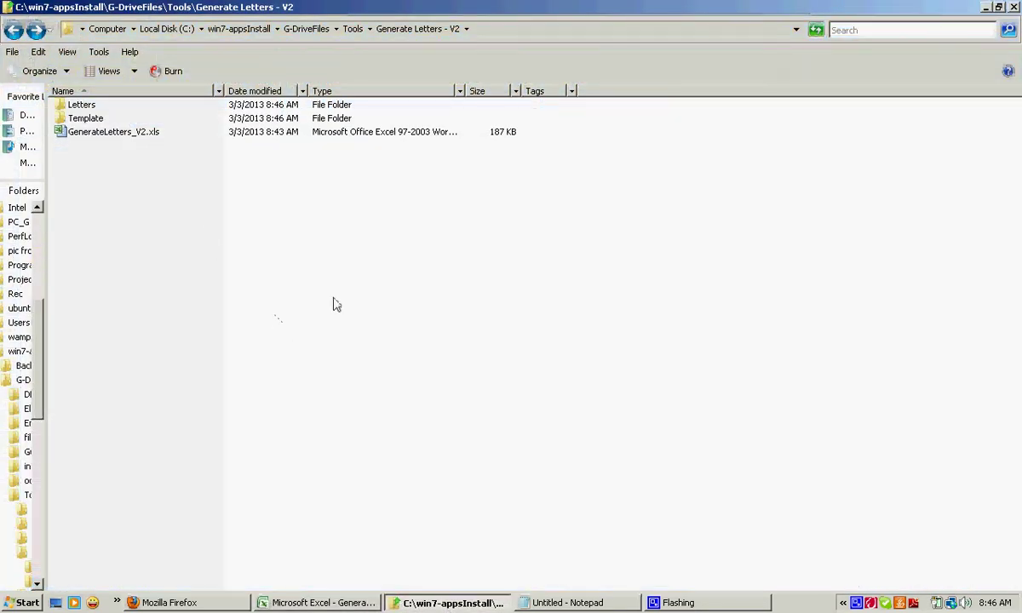
pyautogui.click(75, 118)
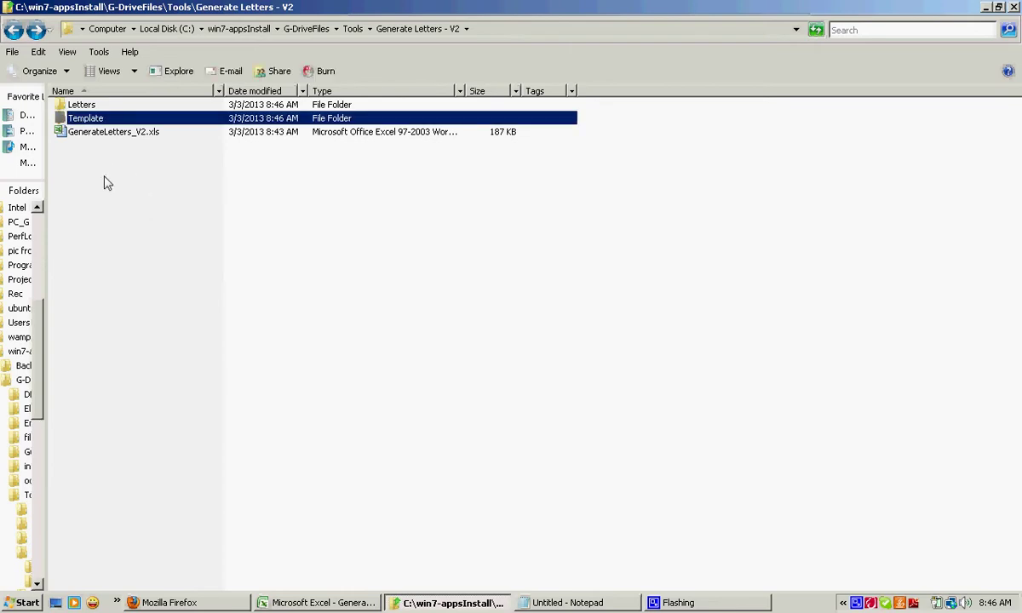
pyautogui.doubleClick(78, 121)
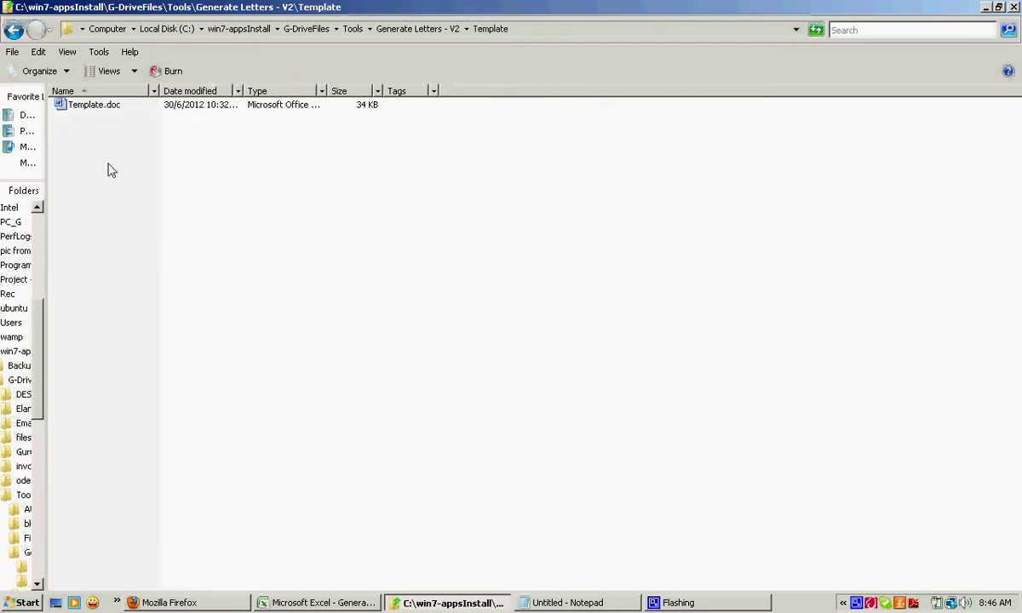
# - Open Template.doc in Word from the Template folder
pyautogui.click(87, 116)
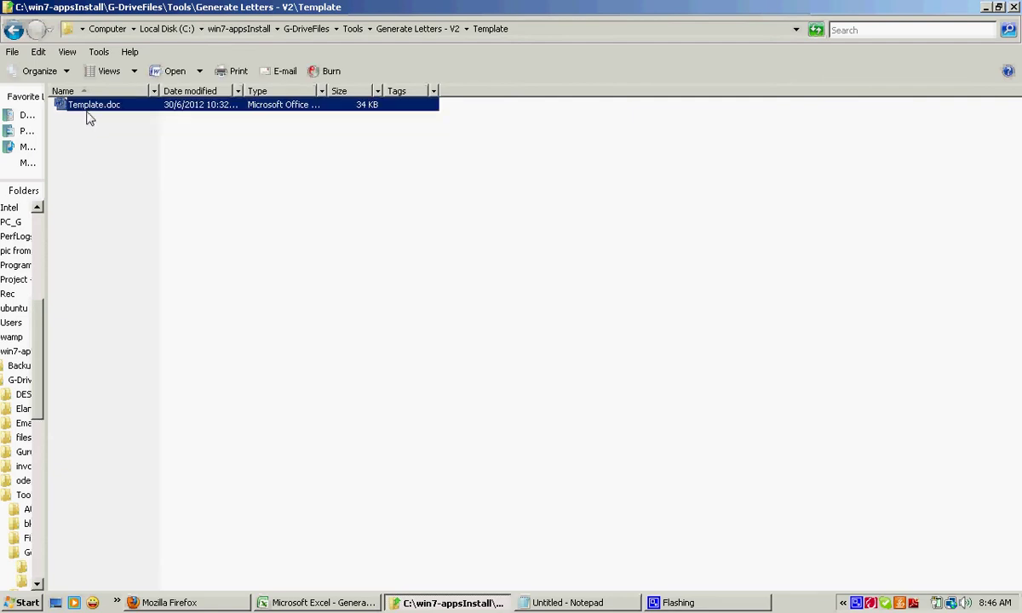
pyautogui.click(96, 156)
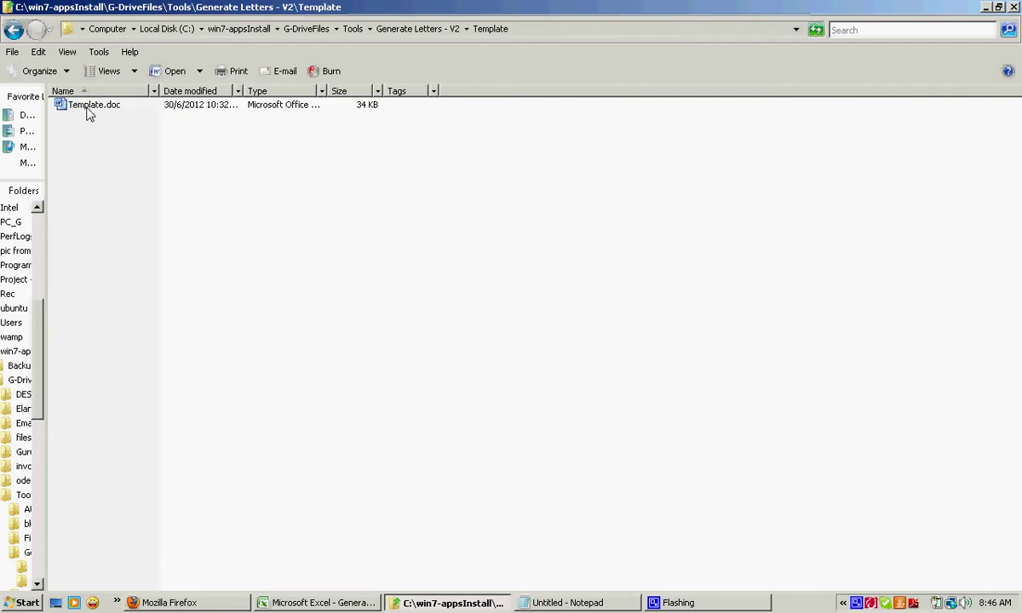
pyautogui.click(89, 111)
pyautogui.doubleClick(89, 111)
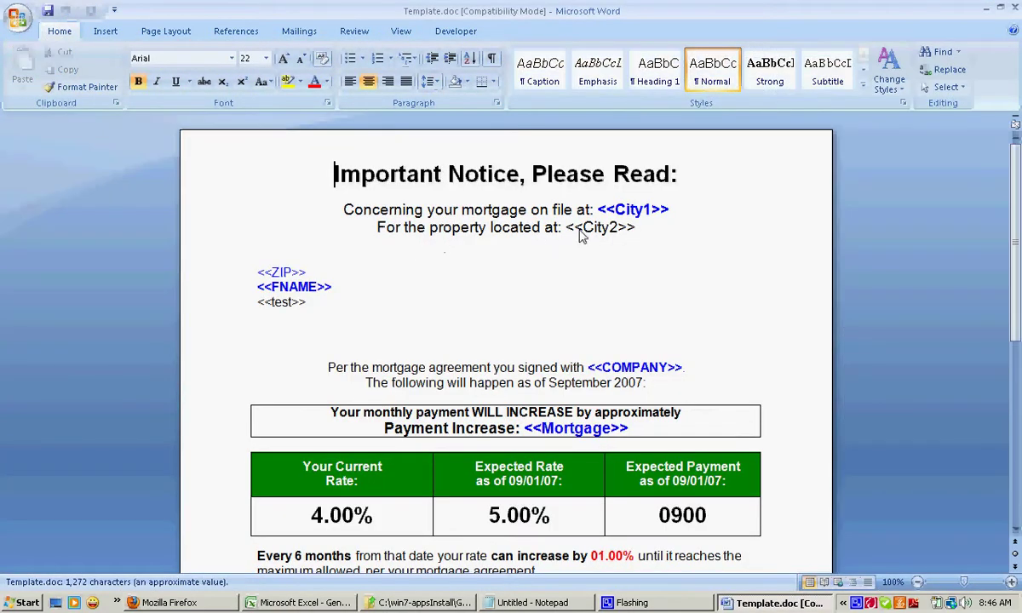
# - Select the <<City1>>, <<City2>>, <<ZIP>> and <<FNAME>> placeholders in the template
pyautogui.moveTo(598, 209); pyautogui.dragTo(660, 218)
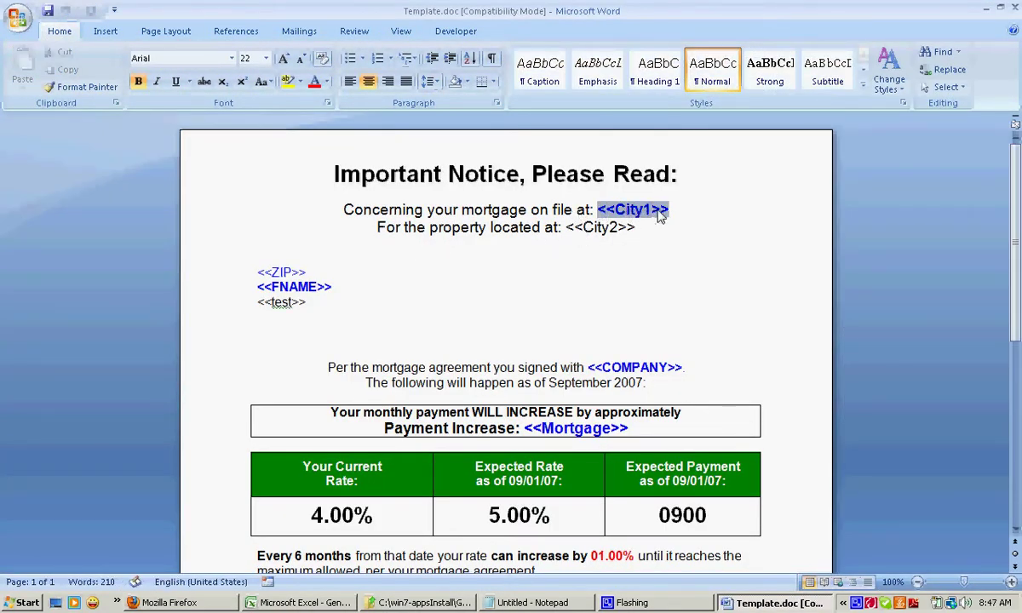
pyautogui.moveTo(567, 227); pyautogui.dragTo(635, 227)
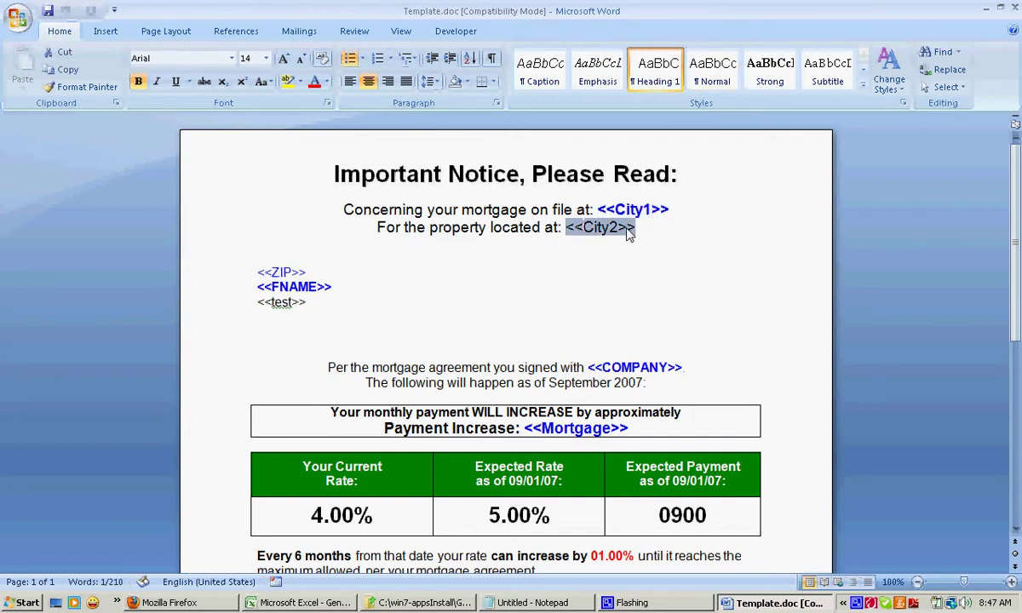
pyautogui.moveTo(305, 273); pyautogui.dragTo(257, 272)
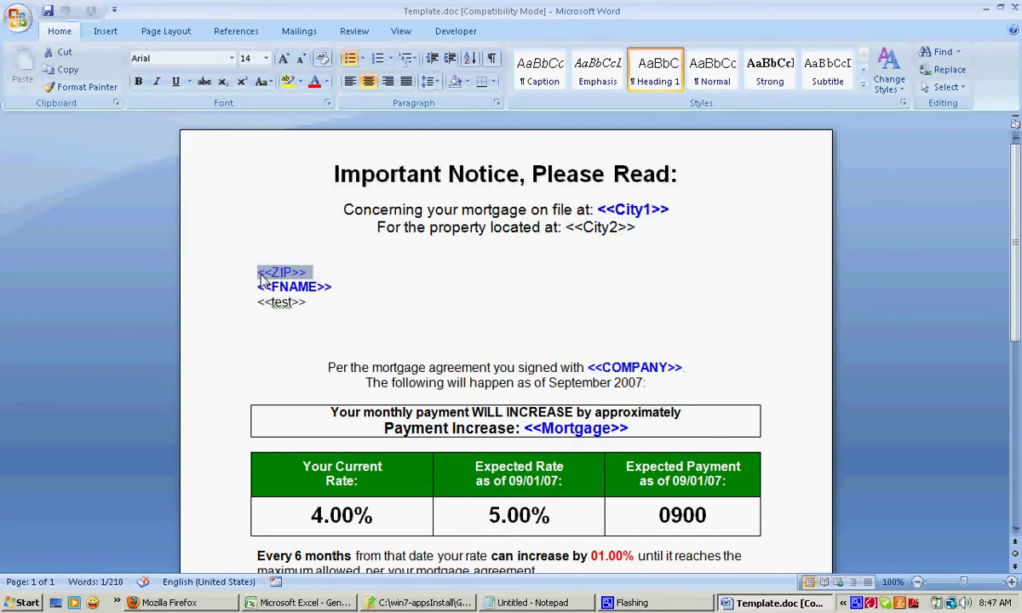
pyautogui.moveTo(332, 288); pyautogui.dragTo(269, 301)
pyautogui.click(312, 302)
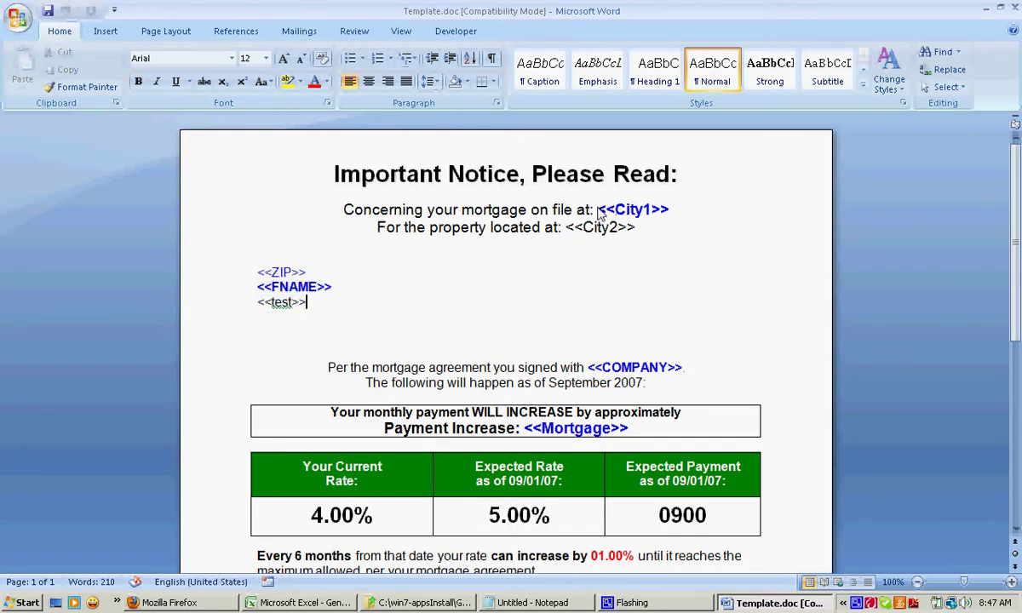
pyautogui.moveTo(597, 210); pyautogui.dragTo(670, 218)
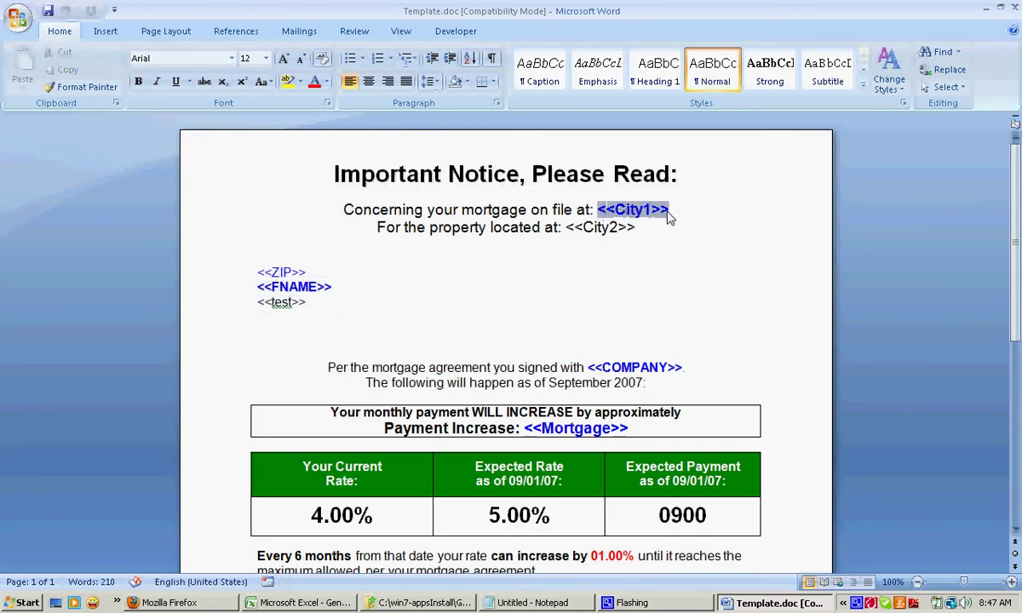
# - Compare header cells B7 and D7 with the template's <<City1>> placeholder
pyautogui.click(311, 605)
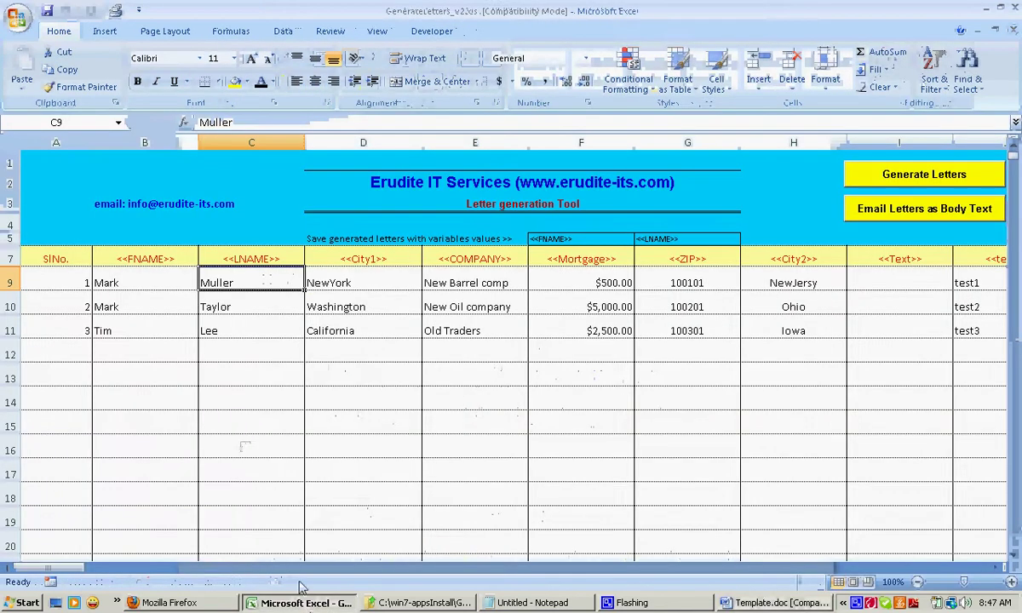
pyautogui.click(147, 265)
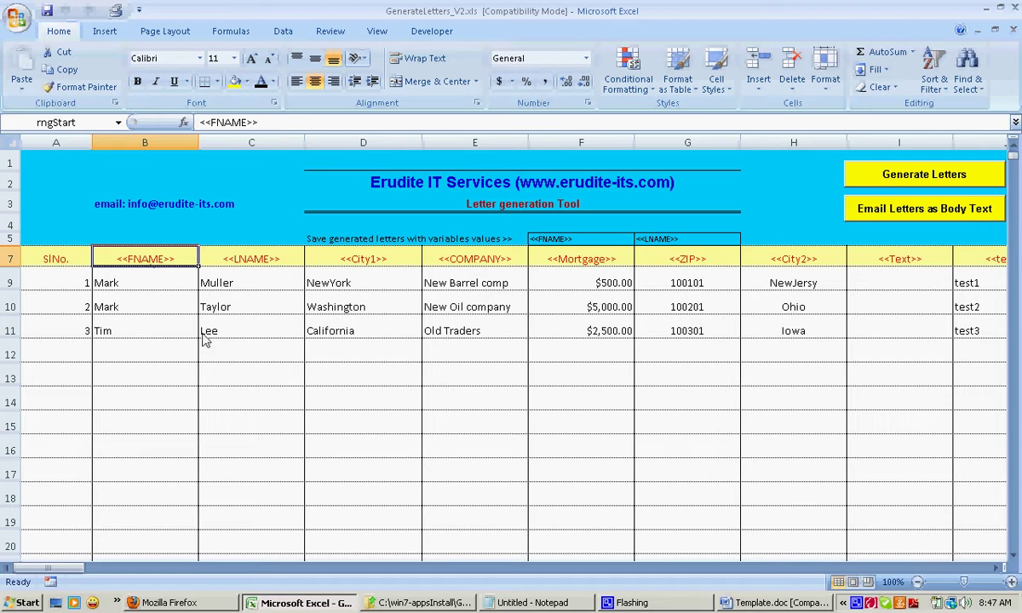
pyautogui.click(358, 258)
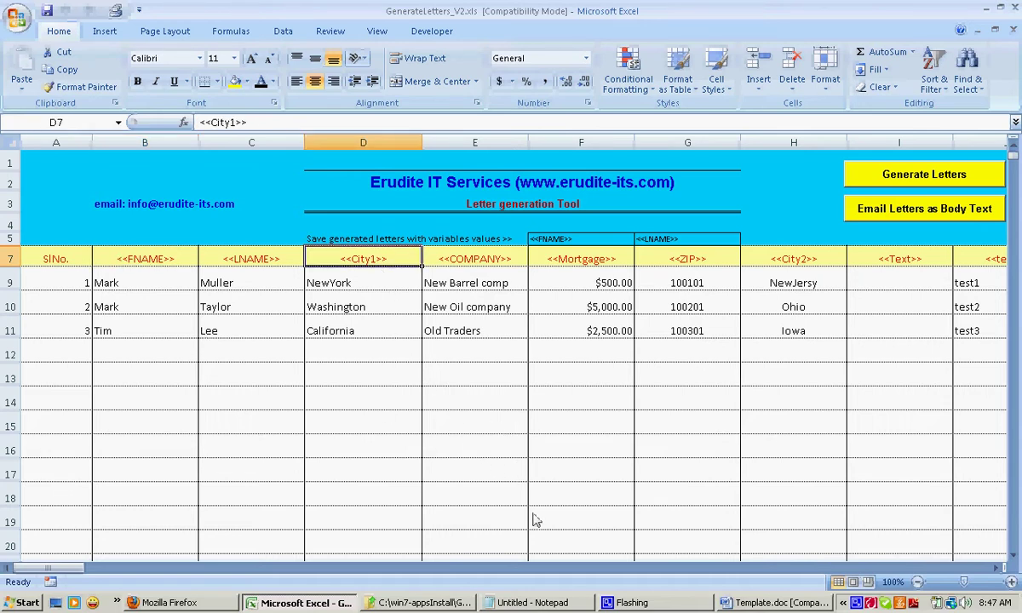
pyautogui.click(729, 602)
pyautogui.click(602, 213)
pyautogui.moveTo(601, 215); pyautogui.dragTo(671, 212)
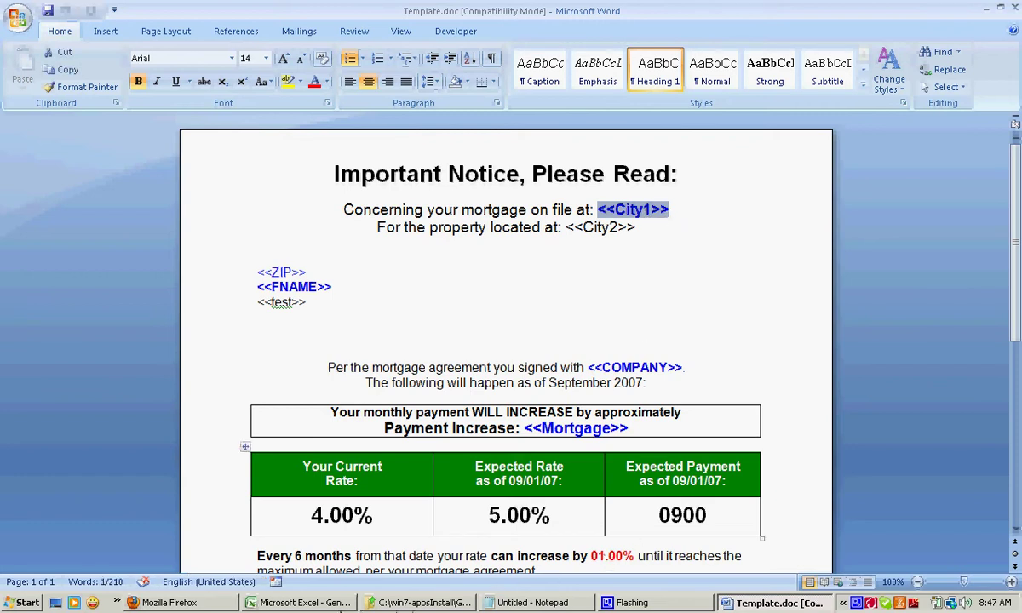
# - Check the NewYork value in cell D9 against the <<City1>> placeholder
pyautogui.click(303, 602)
pyautogui.click(326, 283)
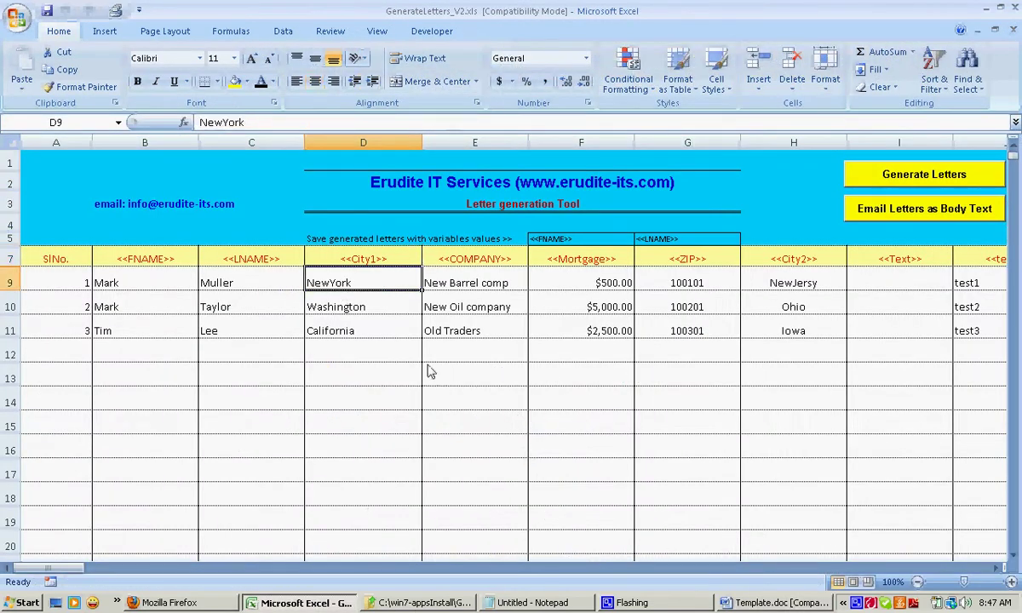
pyautogui.click(779, 602)
pyautogui.click(669, 213)
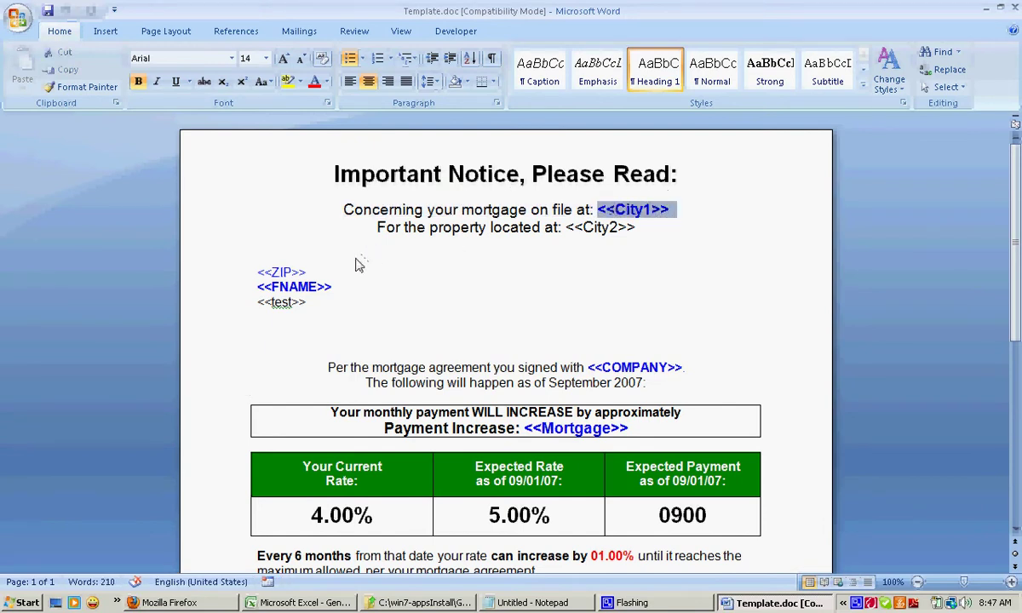
# - Match <<ZIP>> to the 100101 value in G9, then close the Word template
pyautogui.moveTo(294, 265); pyautogui.dragTo(247, 266)
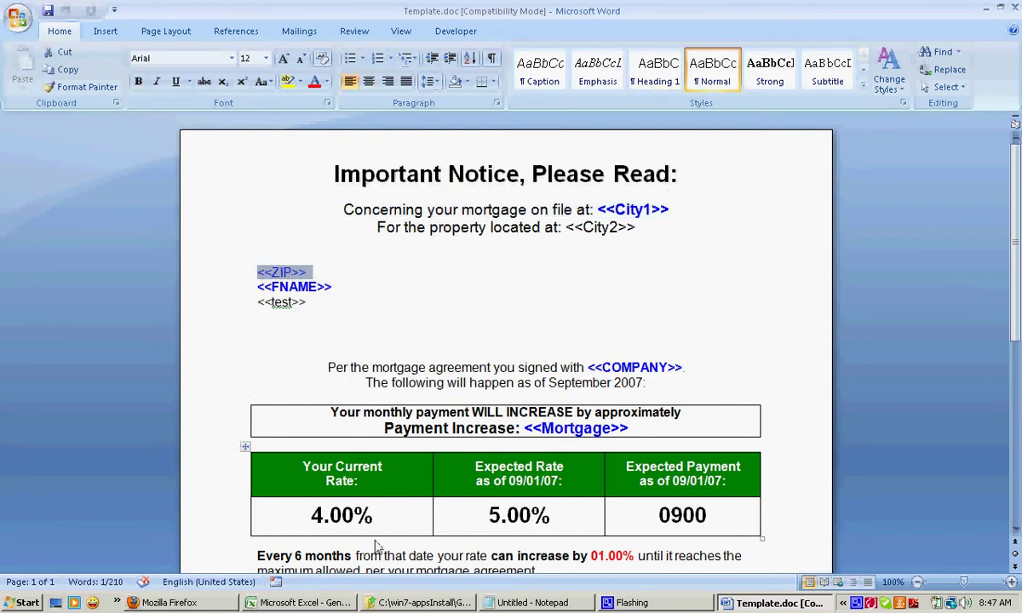
pyautogui.click(290, 601)
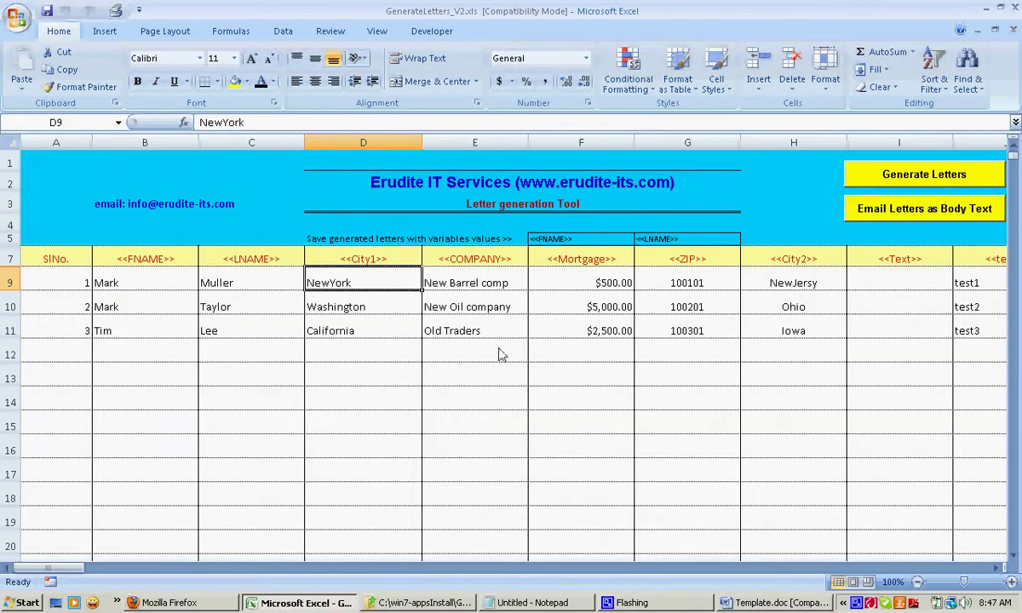
pyautogui.click(690, 286)
pyautogui.click(771, 602)
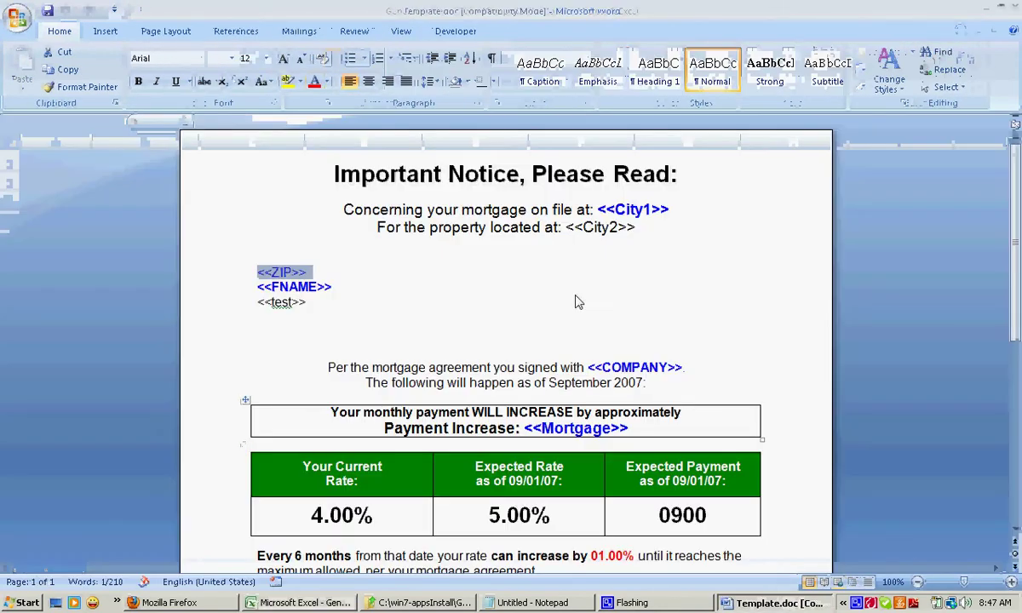
pyautogui.click(326, 283)
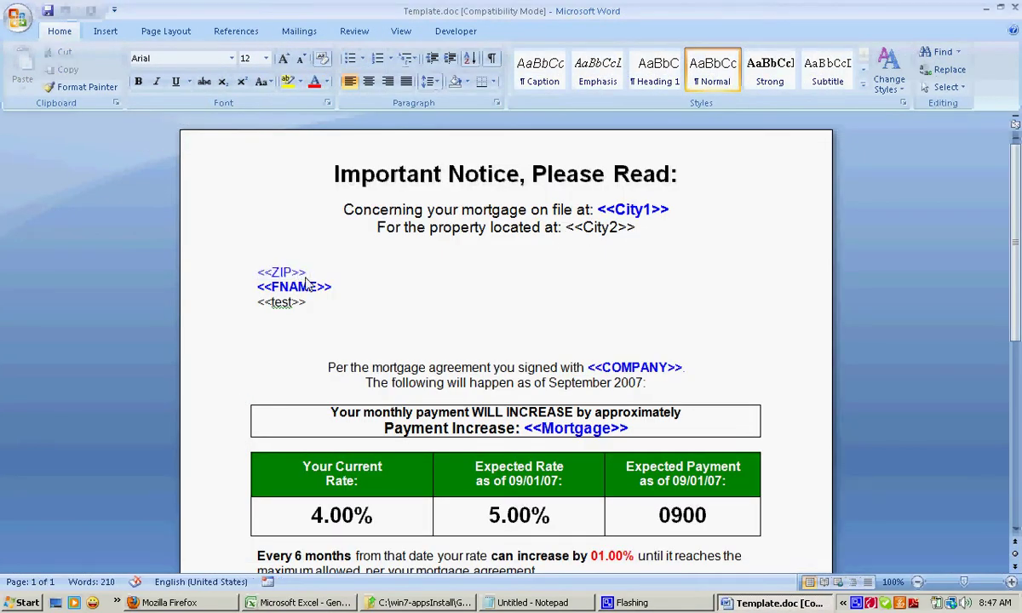
pyautogui.click(235, 271)
pyautogui.click(336, 287)
pyautogui.click(1015, 7)
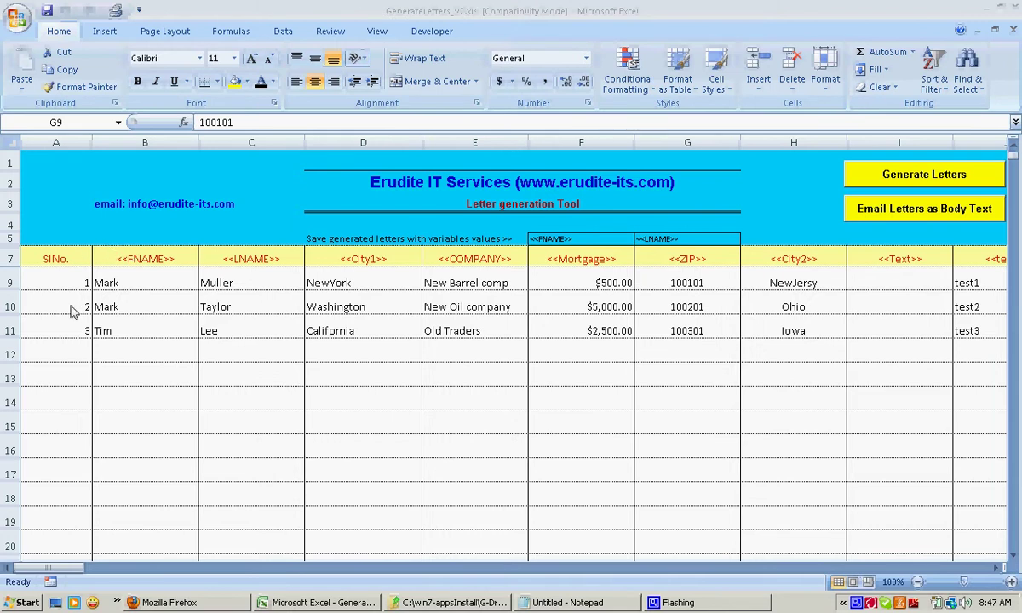
# - Select the first data row B9 to G9, then clear the selection
pyautogui.moveTo(119, 285); pyautogui.dragTo(750, 285)
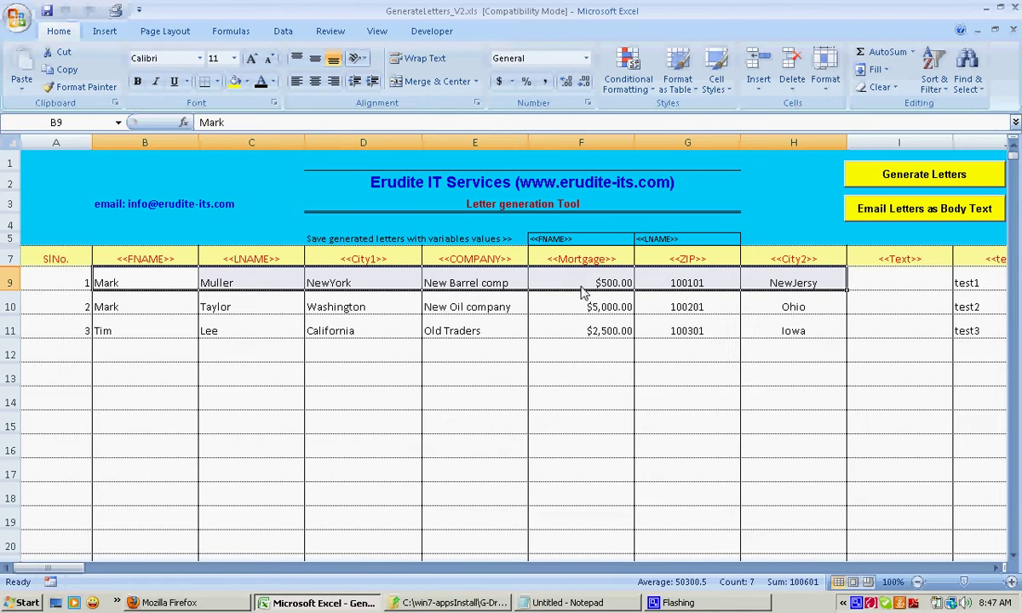
pyautogui.click(351, 283)
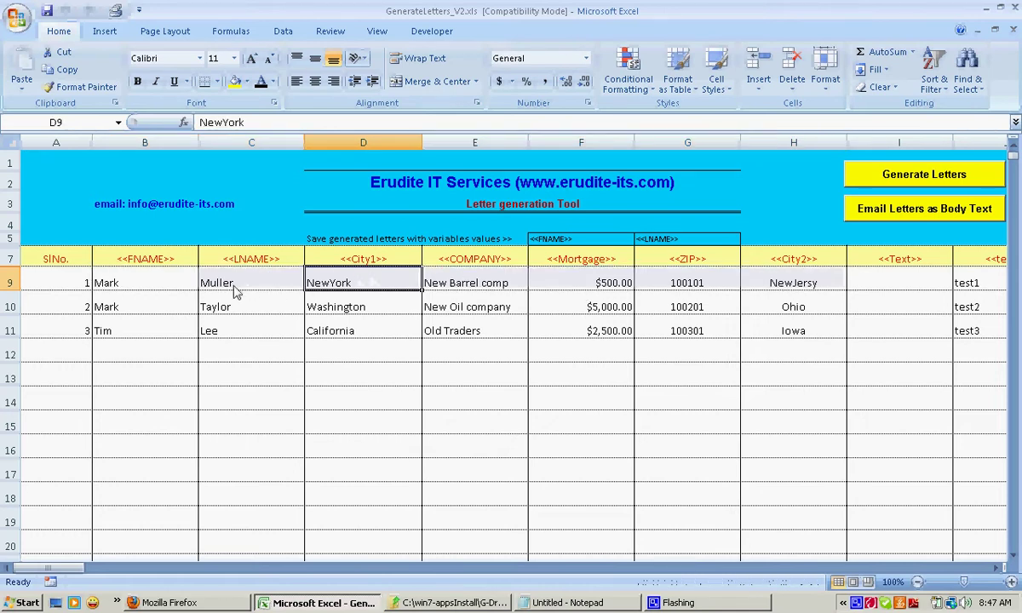
pyautogui.click(226, 289)
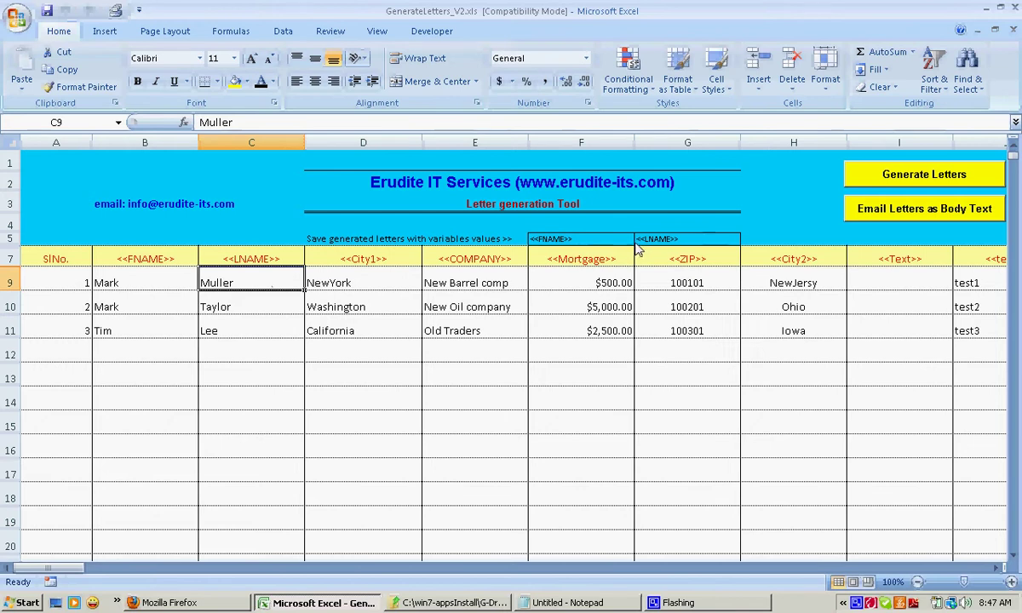
# - Browse the F5 file-naming placeholder list without changes, then return to the Template folder
pyautogui.click(602, 239)
pyautogui.click(640, 239)
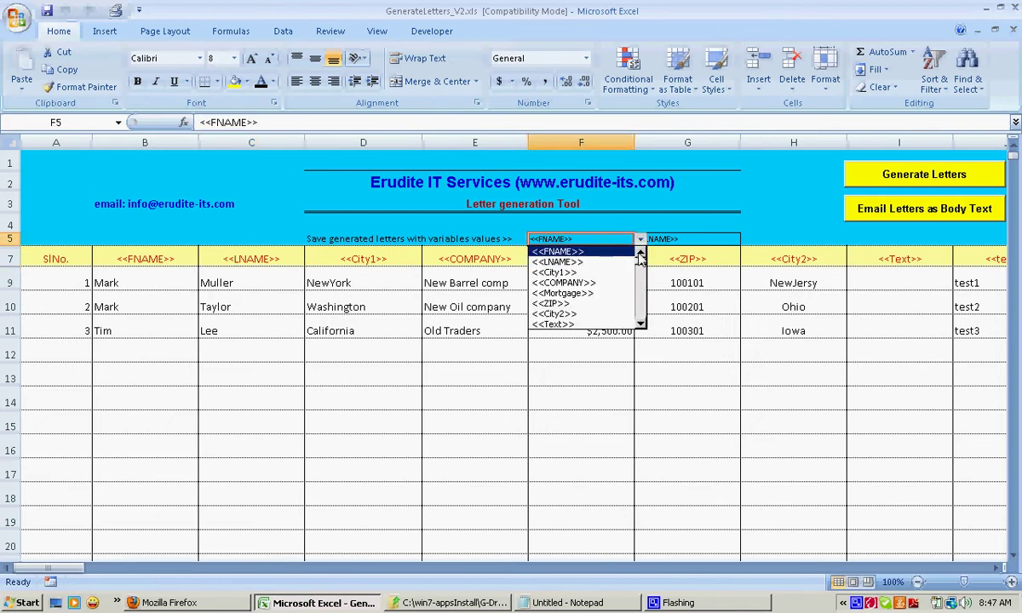
pyautogui.scroll(1, 558, 256)
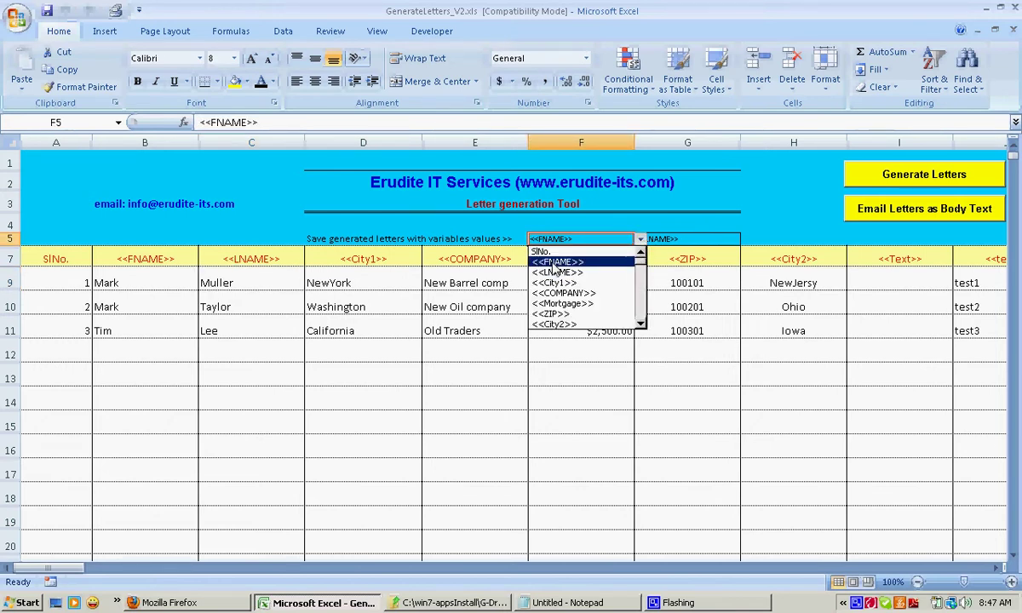
pyautogui.click(249, 272)
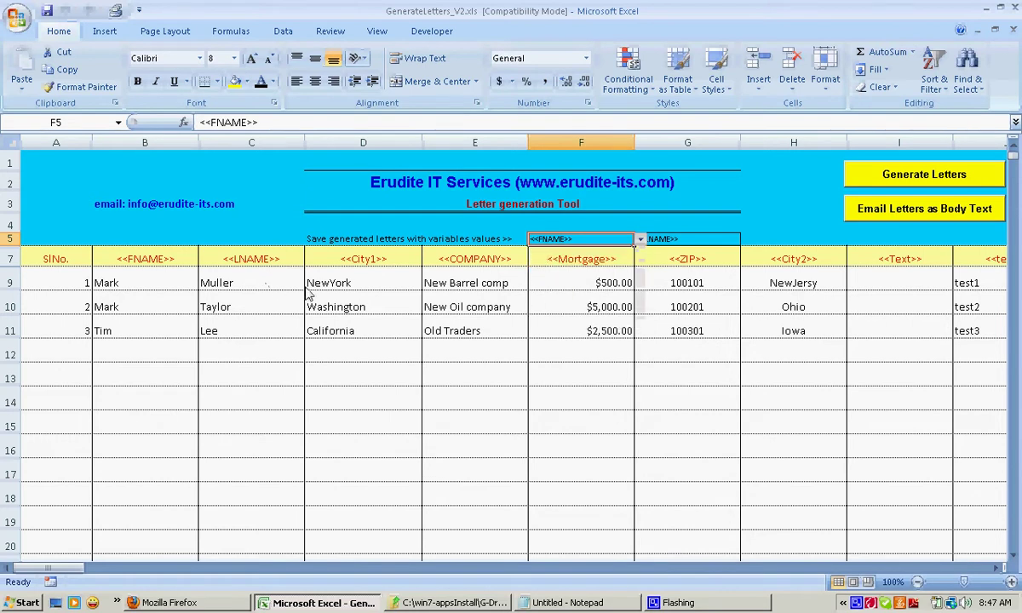
pyautogui.click(346, 292)
pyautogui.click(250, 292)
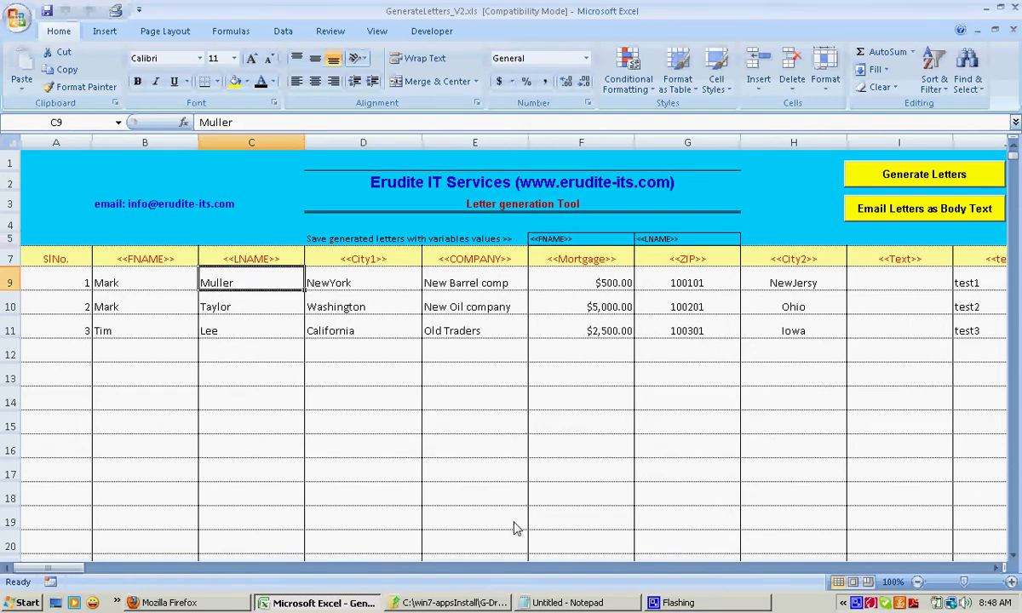
pyautogui.click(447, 602)
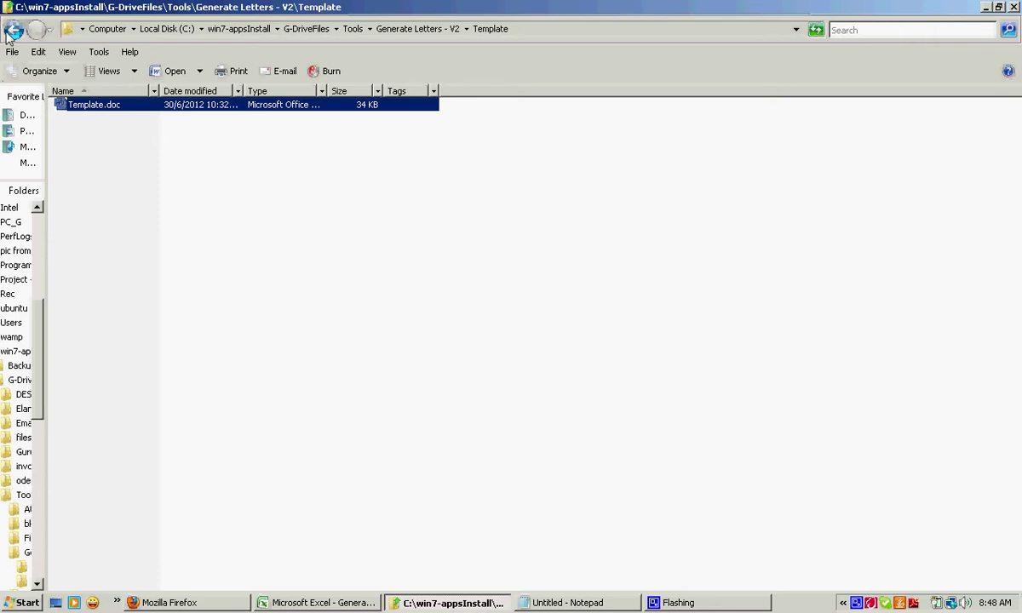
# - Open the Letters folder and inspect the first generated letter's file name
pyautogui.click(12, 30)
pyautogui.doubleClick(78, 104)
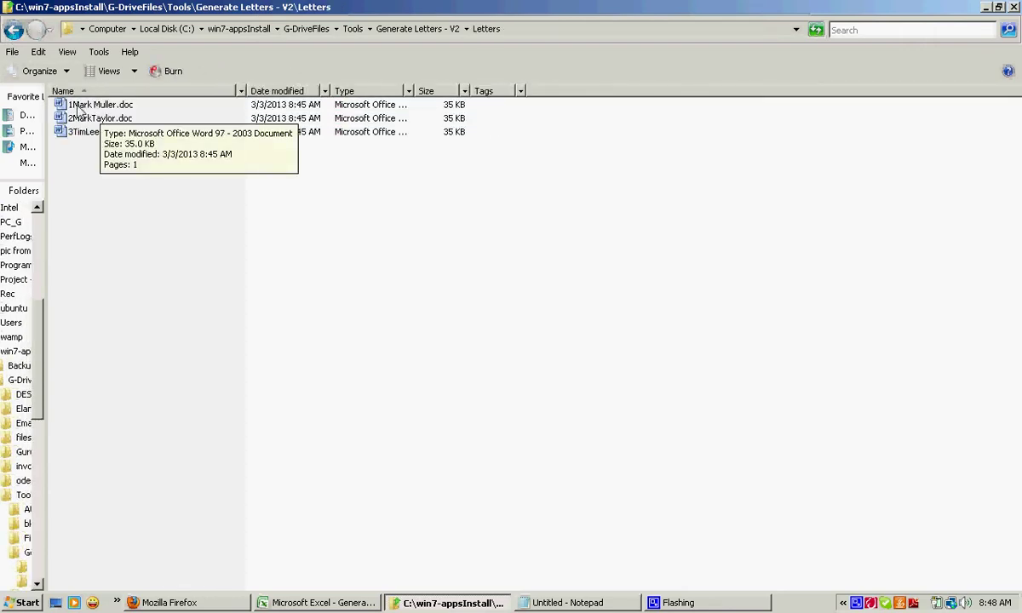
pyautogui.click(78, 107)
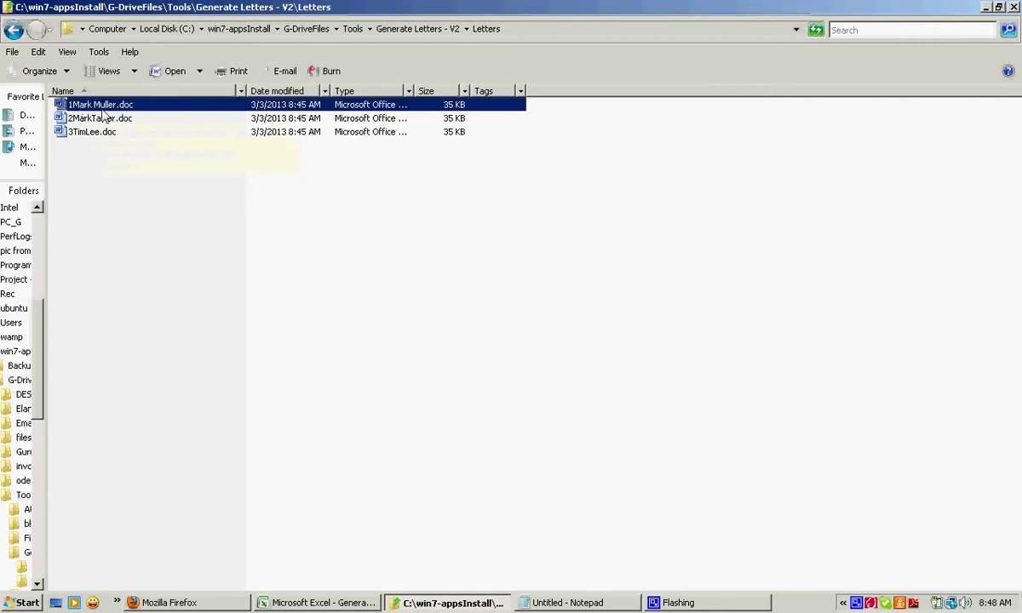
pyautogui.click(95, 105)
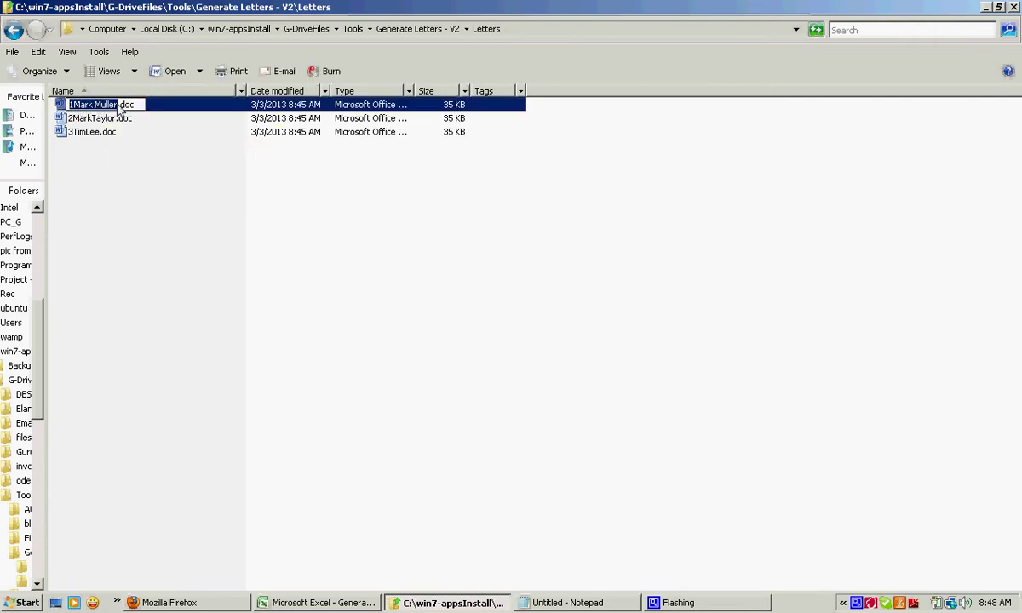
# - Compare the three letters' names with the names and SlNo values 1–3 in rows 9–11
pyautogui.click(300, 603)
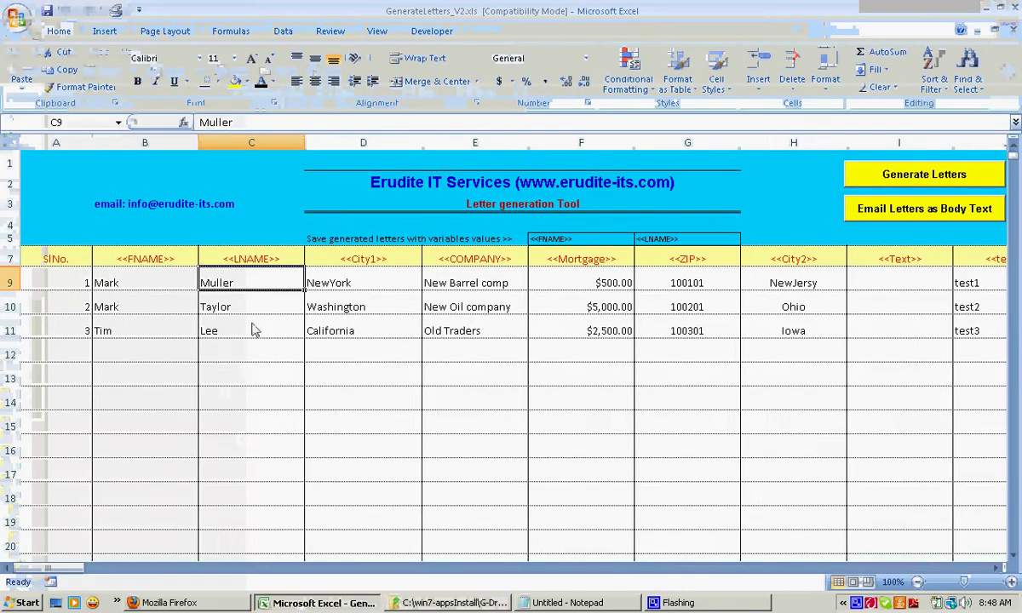
pyautogui.click(162, 293)
pyautogui.click(247, 276)
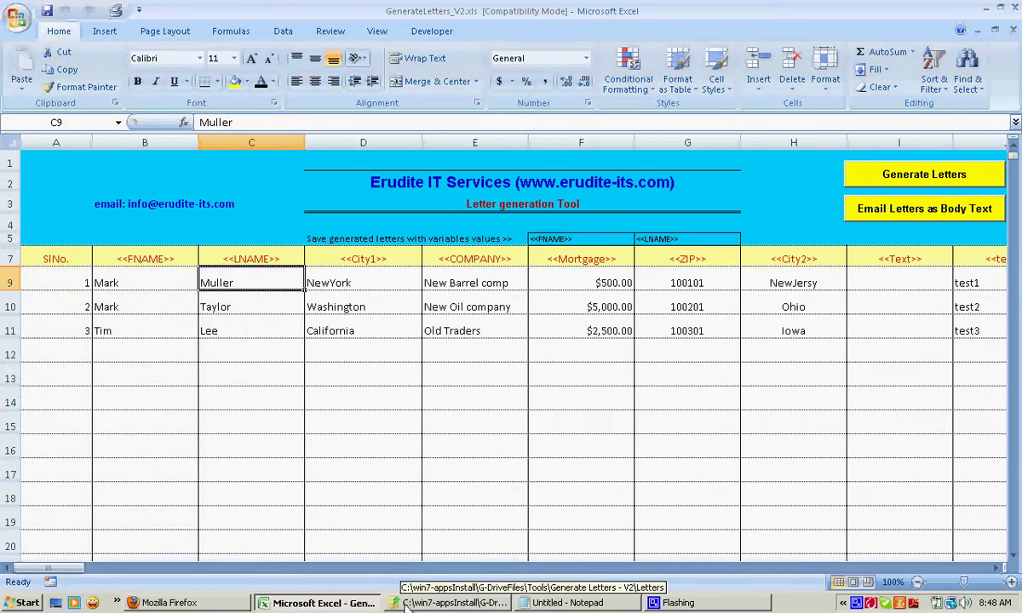
pyautogui.click(452, 603)
pyautogui.click(69, 121)
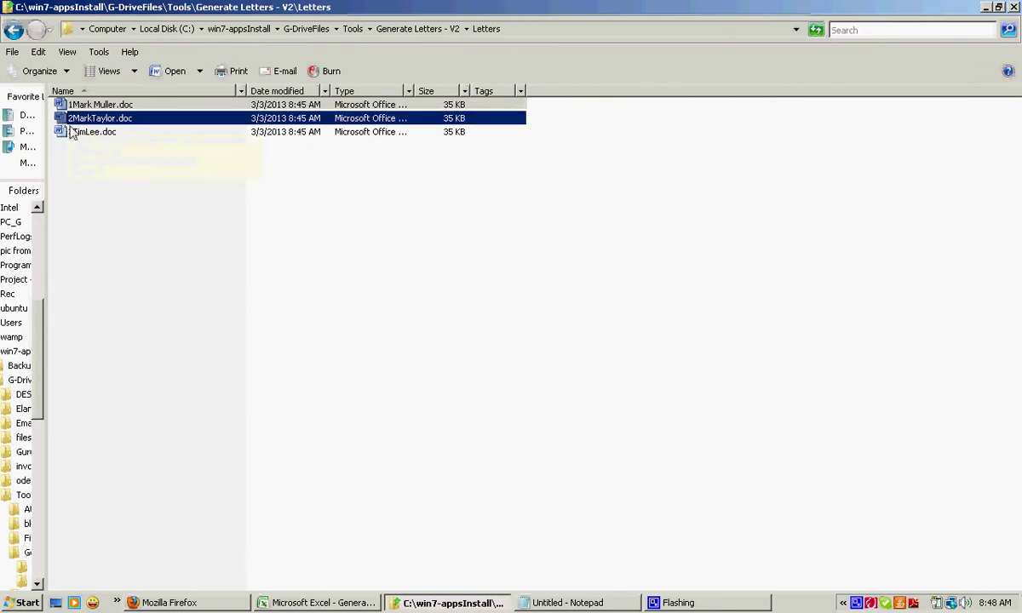
pyautogui.click(69, 134)
pyautogui.click(307, 603)
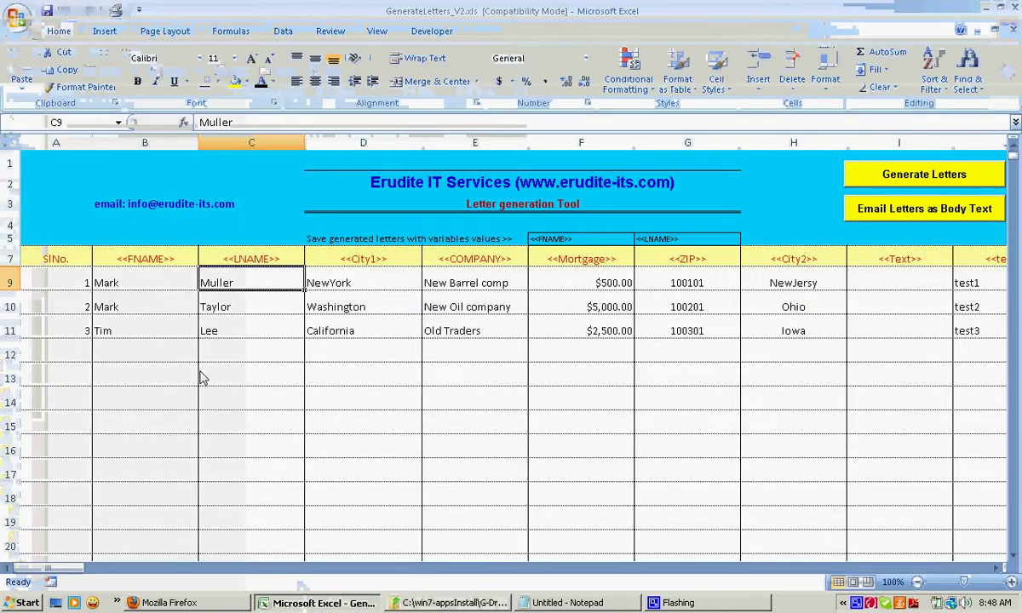
pyautogui.moveTo(71, 288); pyautogui.dragTo(68, 344)
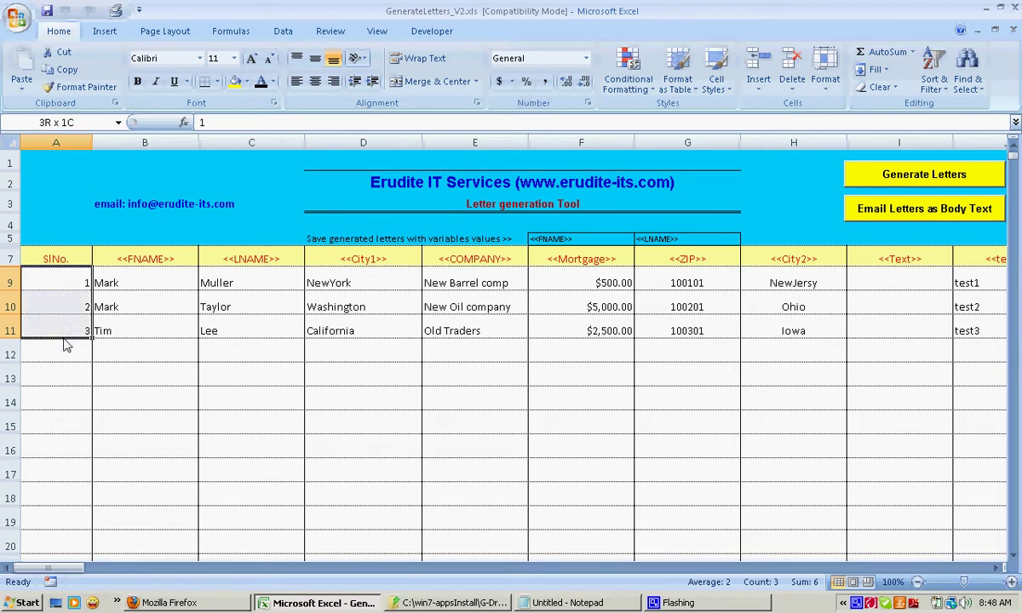
# - Replace SlNo 1 in A9 with =NOW(), which shows 3/3/2013 8:48
pyautogui.click(114, 272)
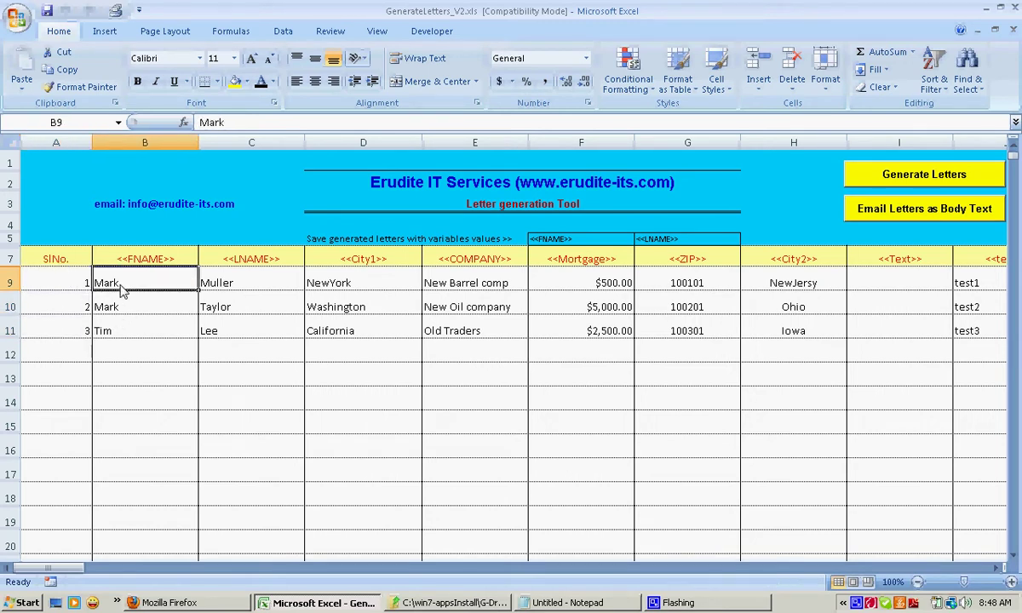
pyautogui.click(71, 289)
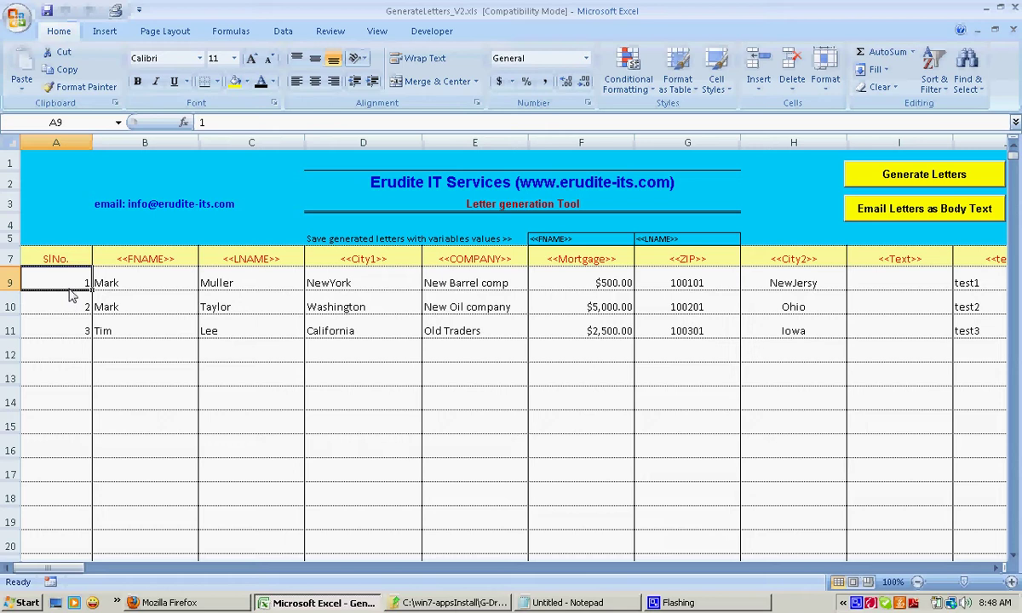
pyautogui.write('=no')
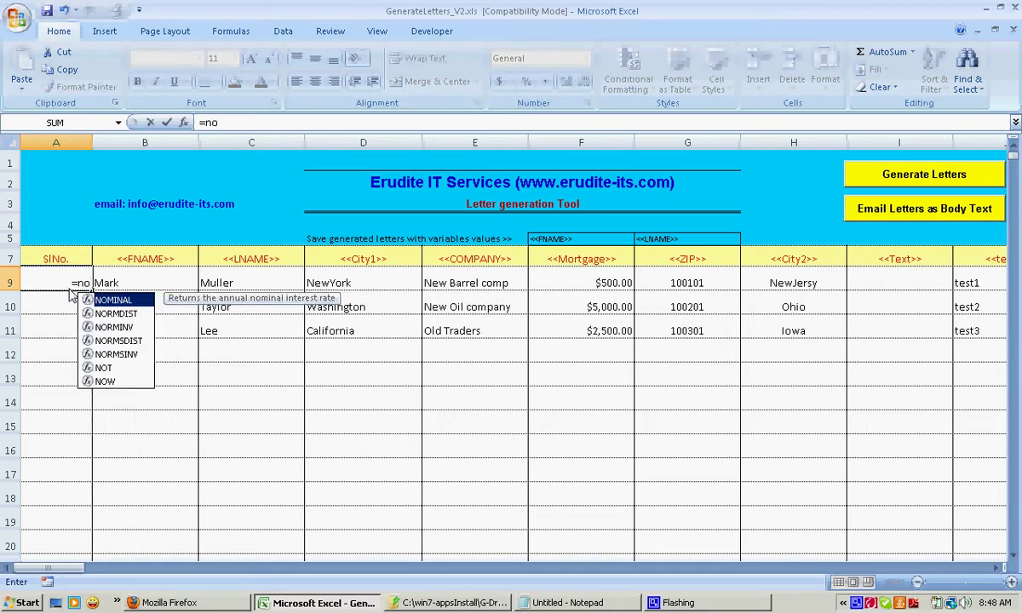
pyautogui.write('w()')
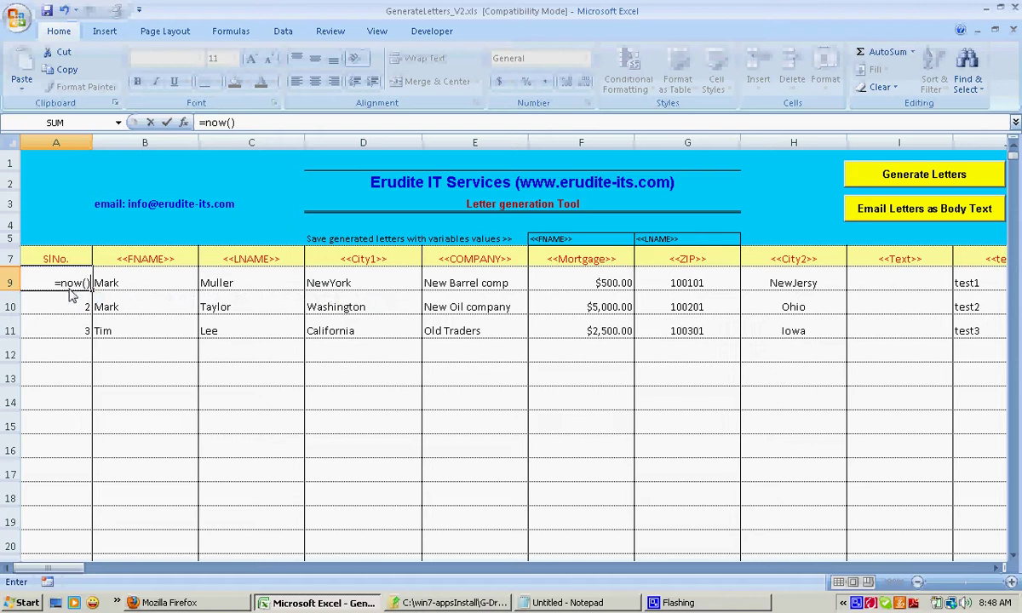
pyautogui.press('Return')
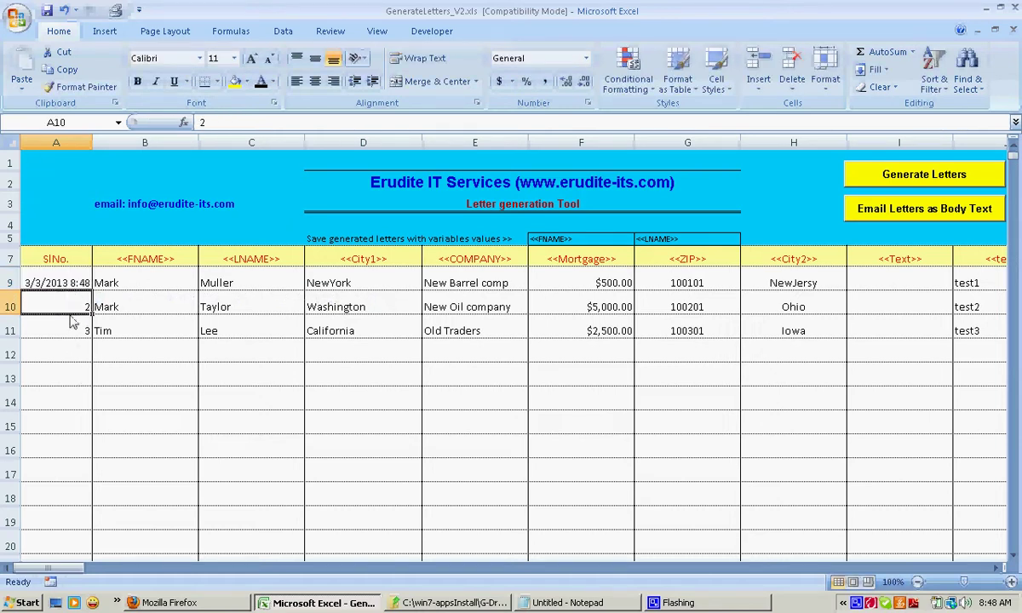
pyautogui.click(62, 290)
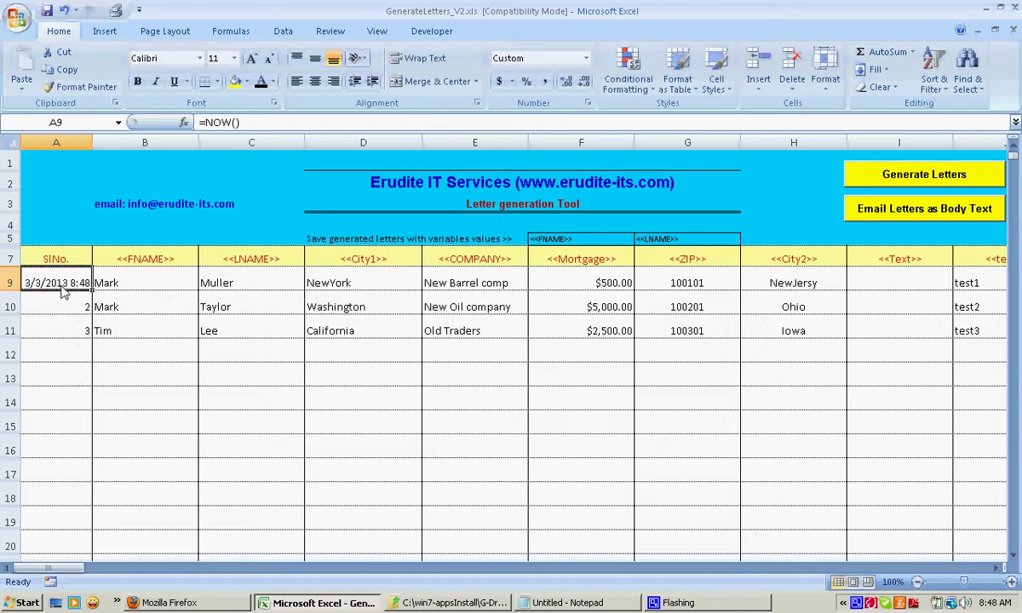
# - Create a new Microsoft Office Excel Worksheet in the Generate Letters - V2 folder
pyautogui.click(474, 605)
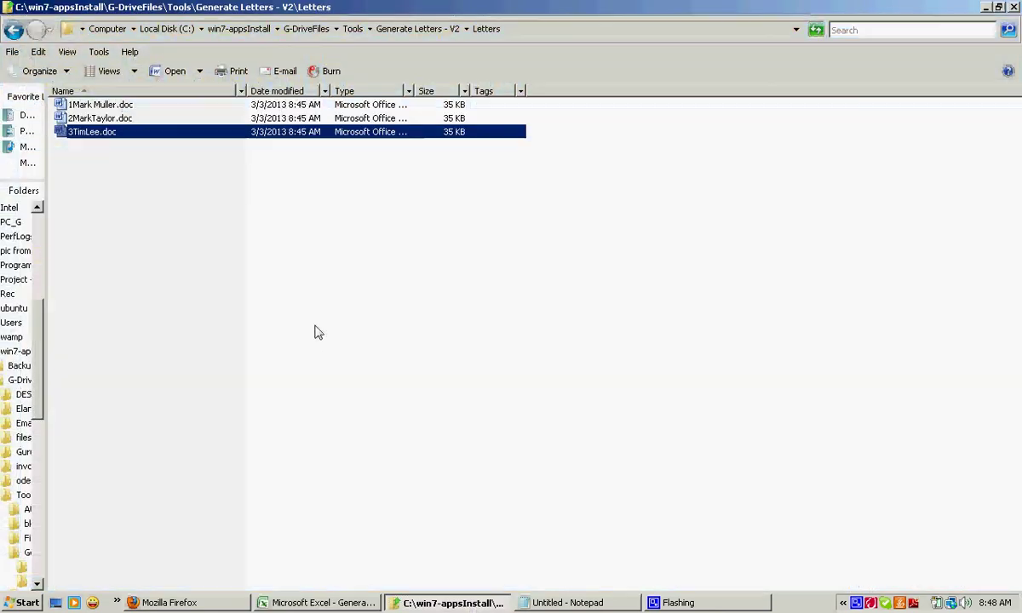
pyautogui.click(14, 30)
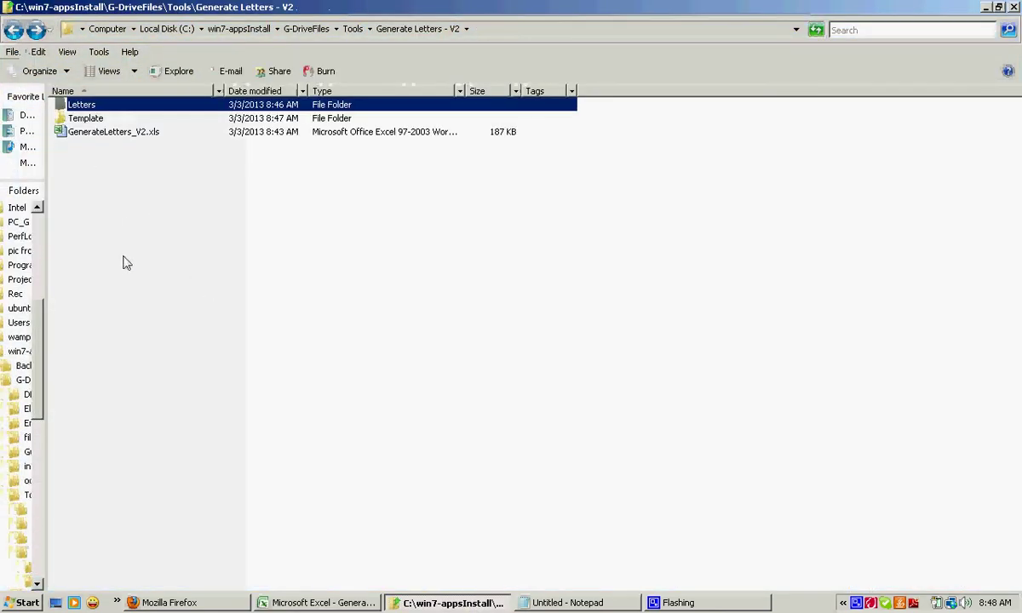
pyautogui.rightClick(93, 241)
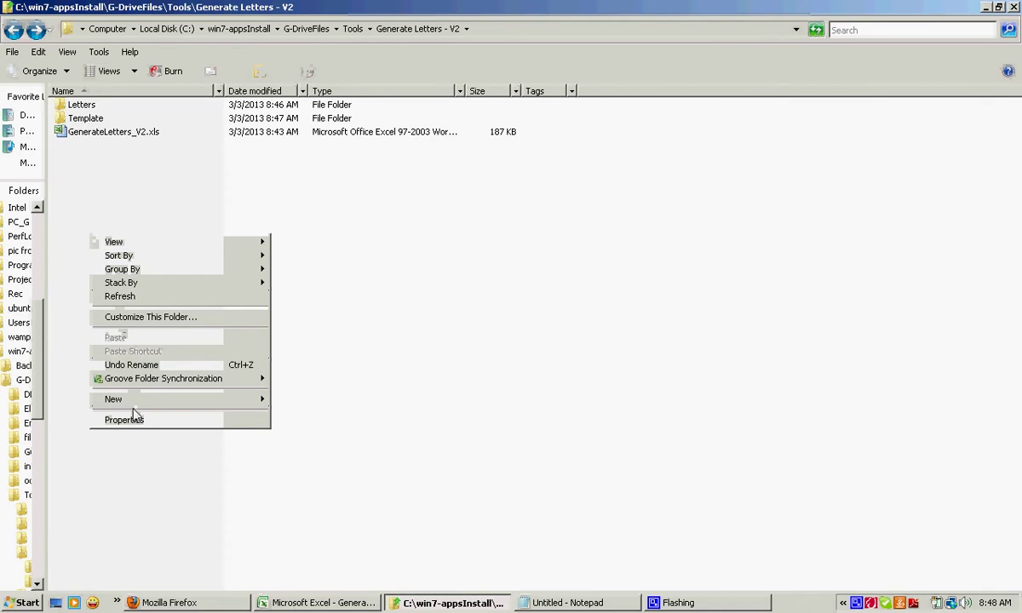
pyautogui.moveTo(221, 399)
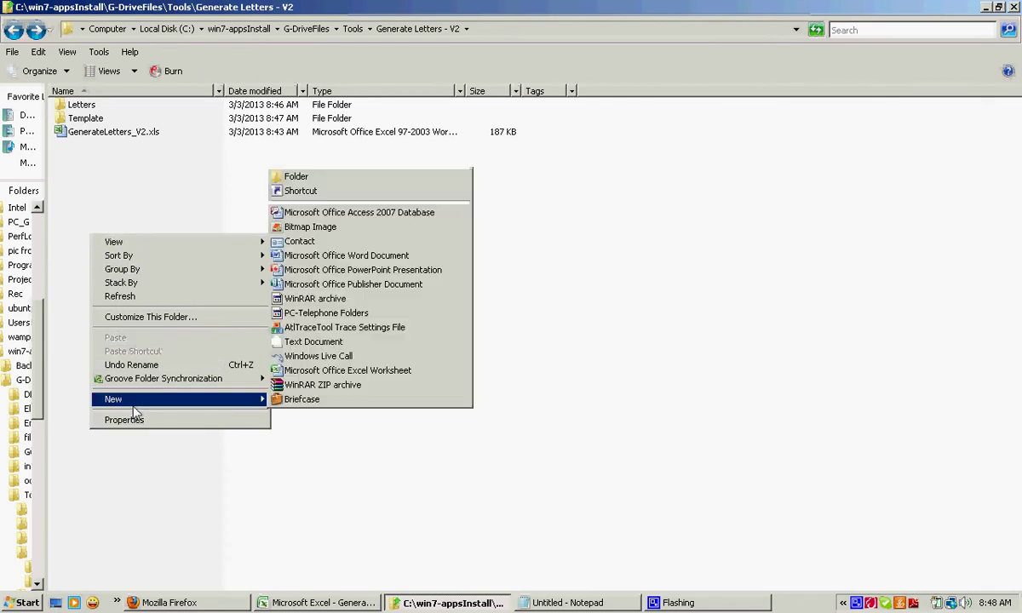
pyautogui.click(294, 370)
# - Replace the new workbook's default name with 'test:'
pyautogui.click(217, 149)
pyautogui.moveTo(216, 147); pyautogui.dragTo(60, 157)
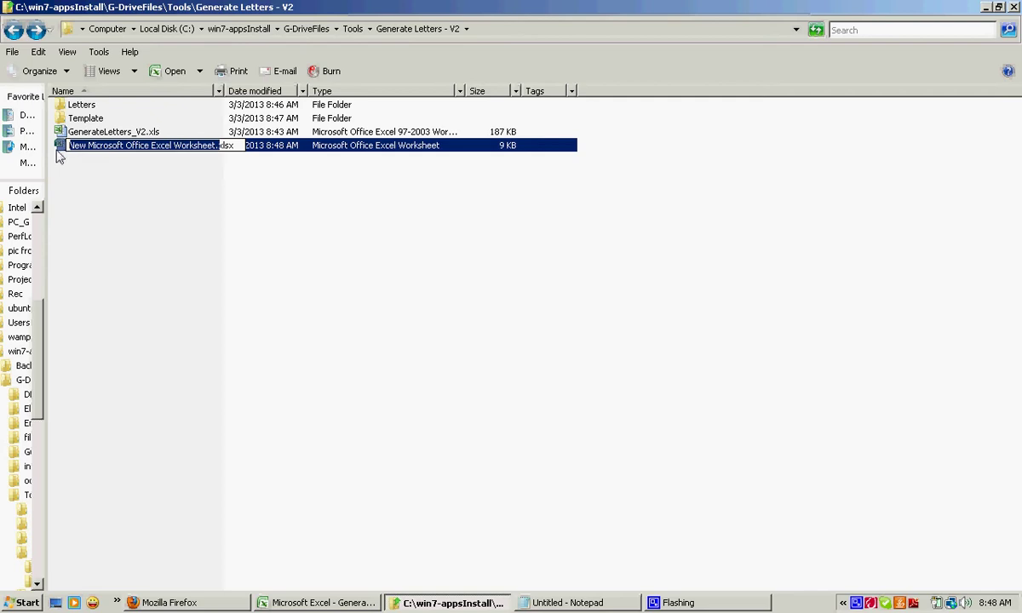
pyautogui.press('BackSpace')
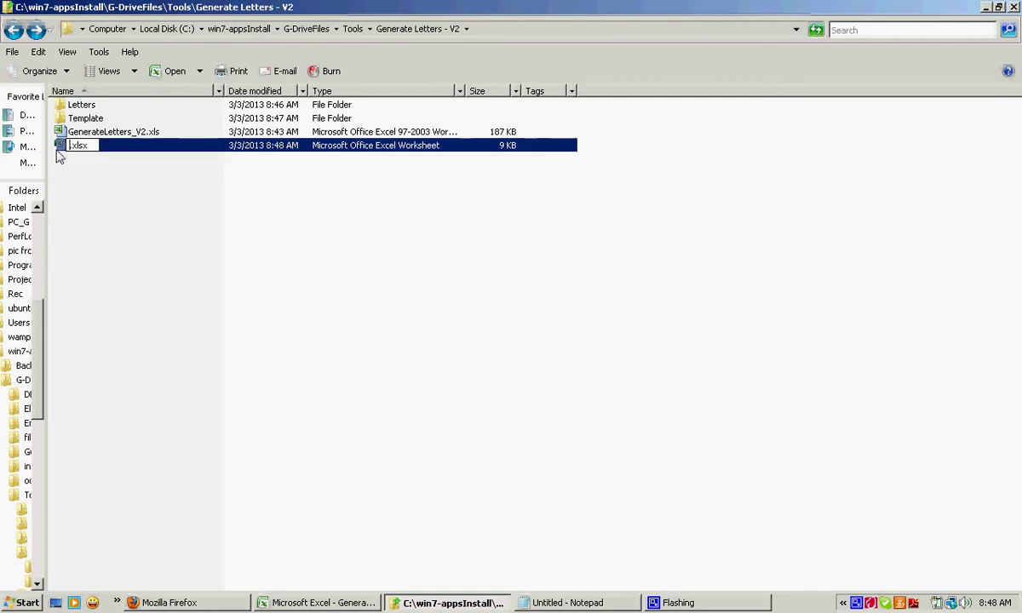
pyautogui.write('tes')
pyautogui.write('t:')
# - Confirm the file name, then review the rows 9–11 first and last names and the Notepad notes
pyautogui.click(114, 195)
pyautogui.click(322, 603)
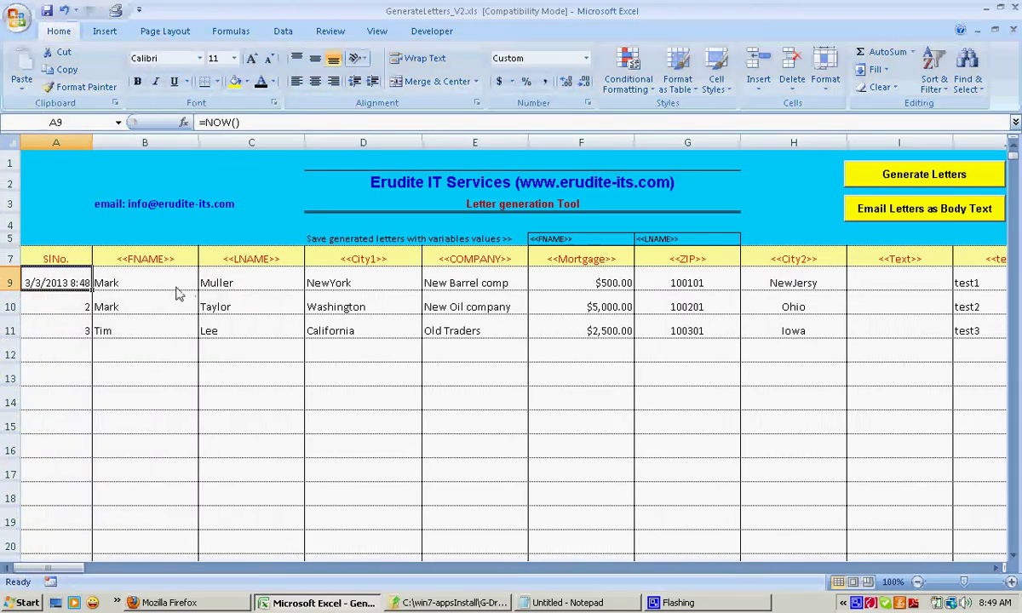
pyautogui.moveTo(128, 272); pyautogui.dragTo(122, 334)
pyautogui.moveTo(205, 284); pyautogui.dragTo(208, 331)
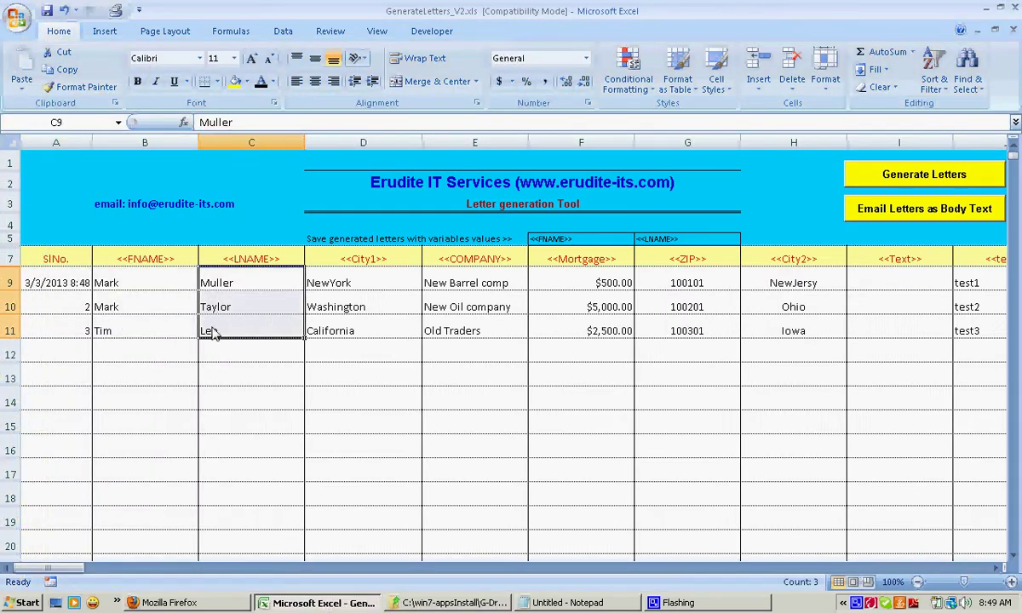
pyautogui.click(558, 603)
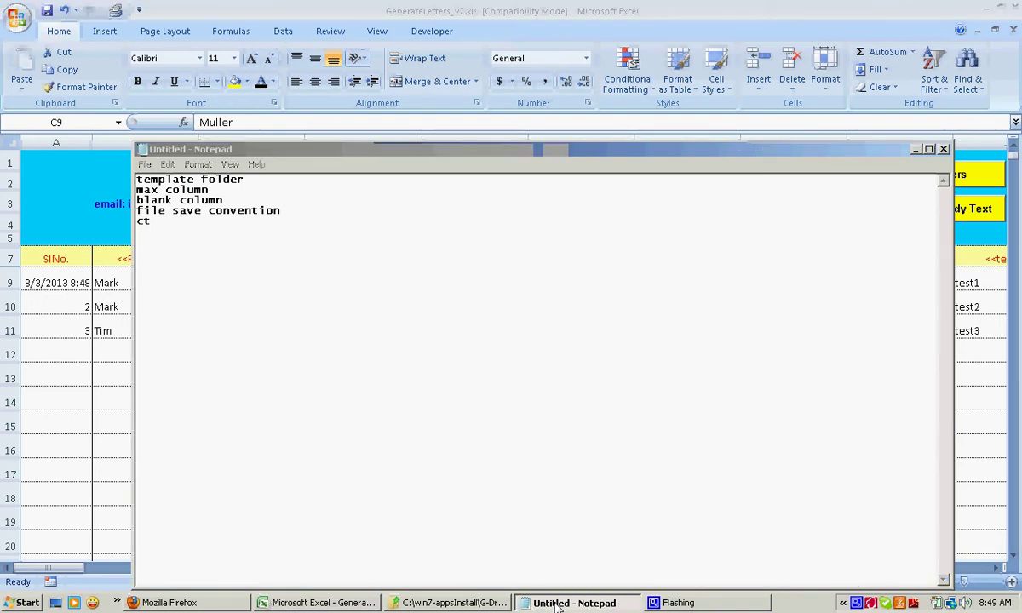
pyautogui.click(555, 603)
# - Check the <<FNAME>> and <<test>> header cells, then open the Template folder
pyautogui.click(172, 266)
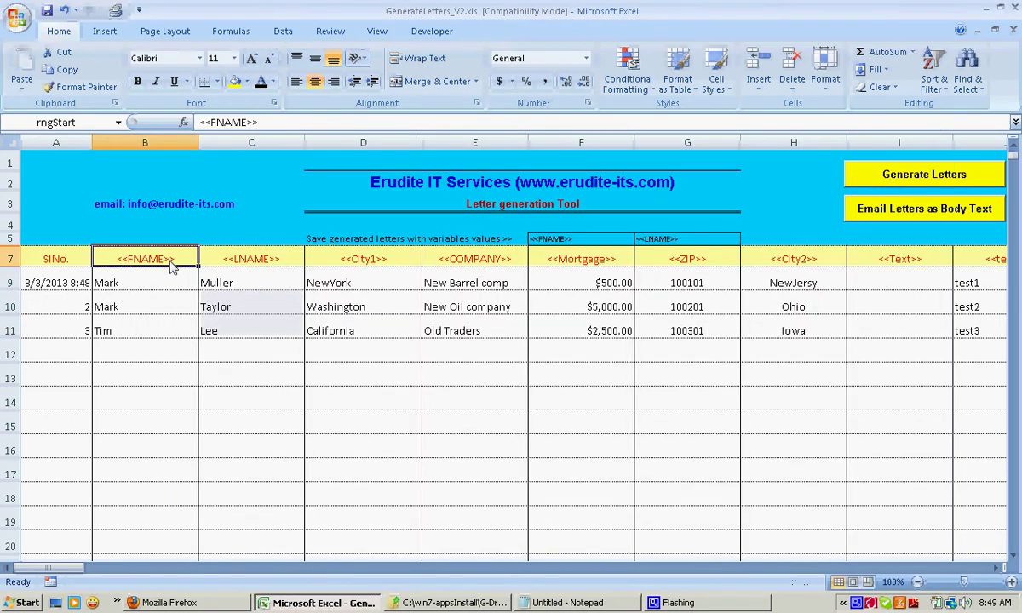
pyautogui.moveTo(67, 577)
pyautogui.mouseDown()
pyautogui.moveTo(929, 582)
pyautogui.moveTo(228, 588)
pyautogui.moveTo(75, 603)
pyautogui.moveTo(60, 576)
pyautogui.moveTo(85, 575)
pyautogui.mouseUp()
pyautogui.click(400, 261)
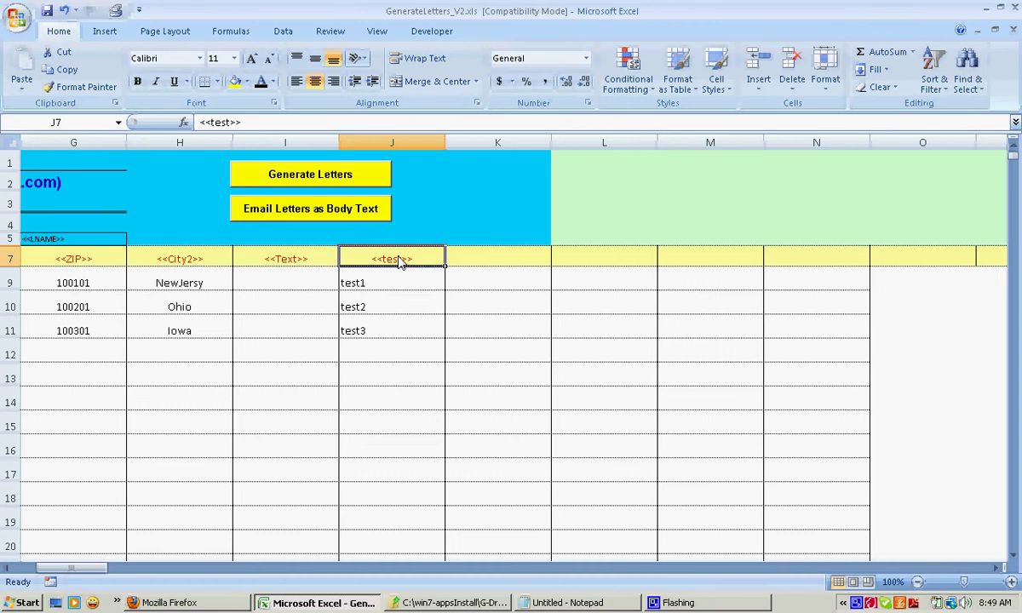
pyautogui.click(454, 603)
pyautogui.doubleClick(85, 118)
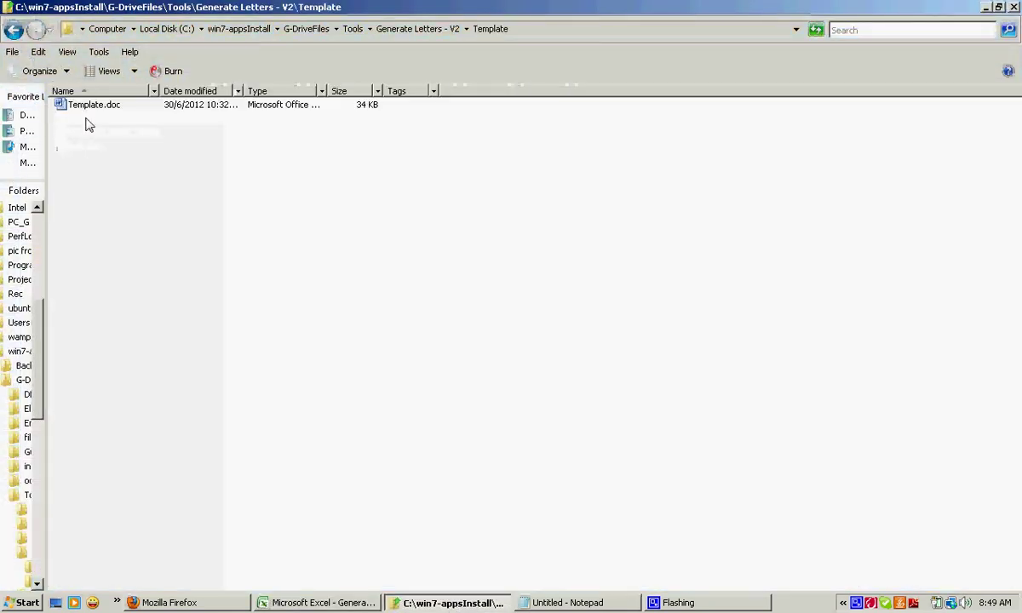
# - Open Template.doc and add a <test2> placeholder on the empty line below <<test>>
pyautogui.click(85, 107)
pyautogui.press('Return')
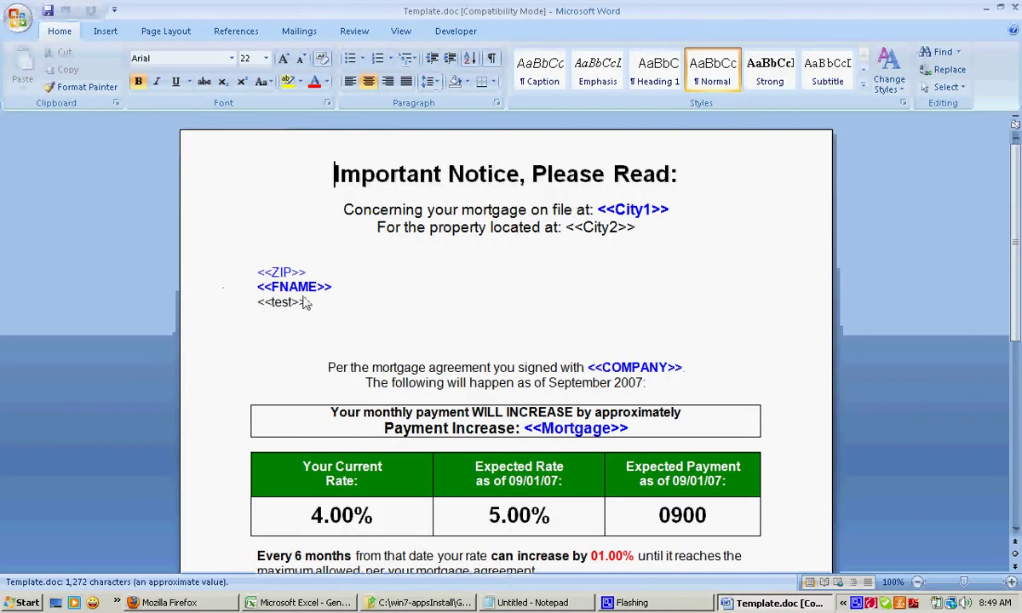
pyautogui.click(286, 335)
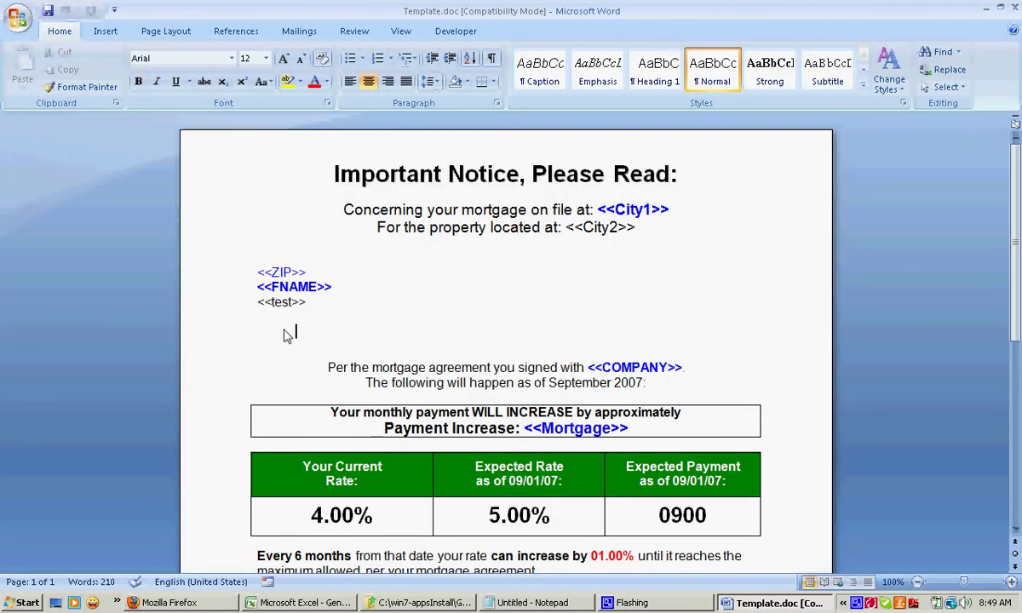
pyautogui.write('<')
pyautogui.write('<')
pyautogui.write('test')
pyautogui.write('2')
pyautogui.write('>')
pyautogui.click(491, 302)
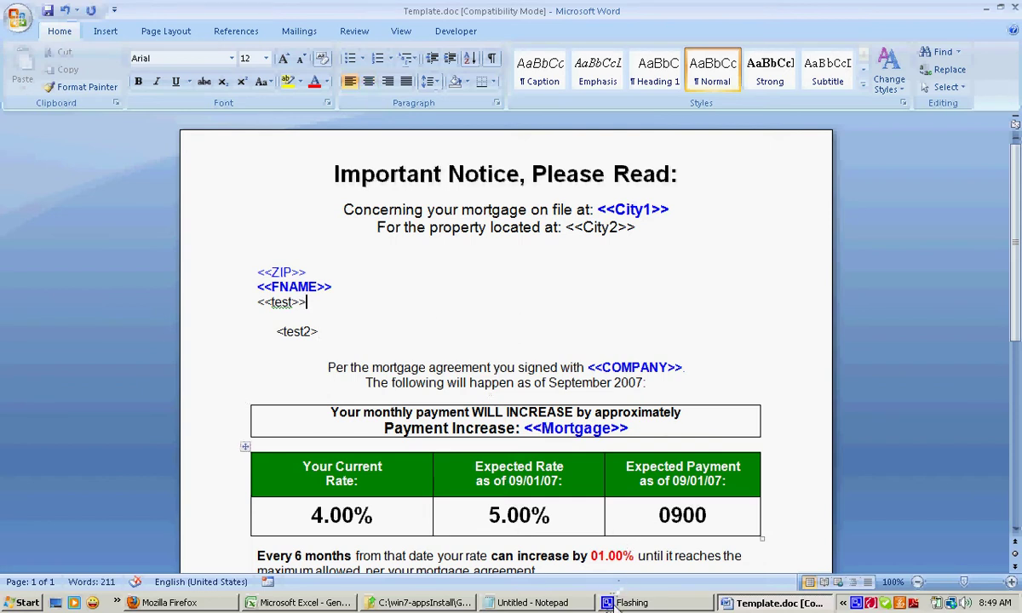
pyautogui.click(305, 602)
# - Enter the header <test2> in cell K7 beside <<test>>
pyautogui.click(474, 265)
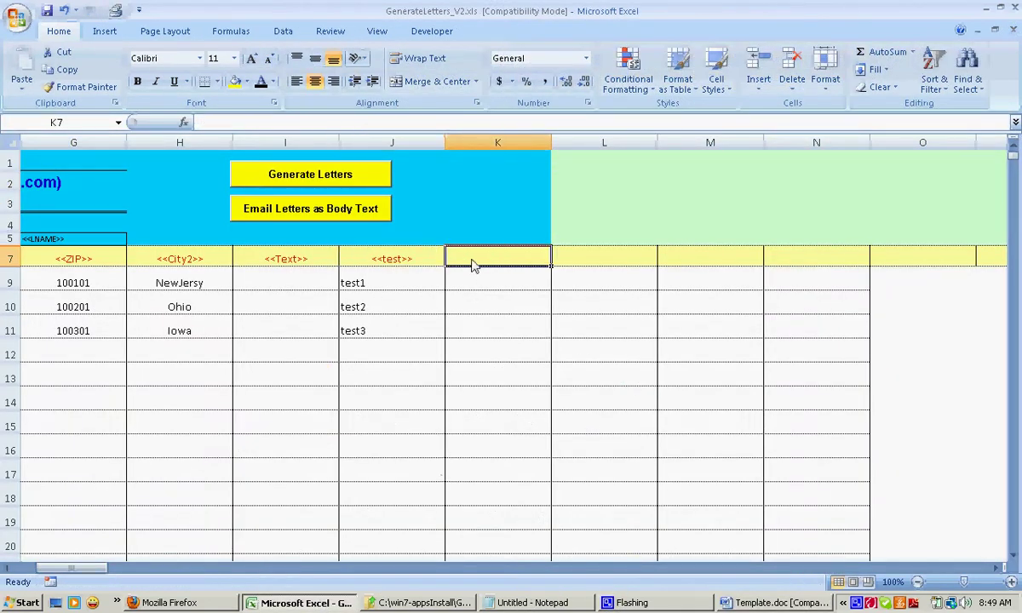
pyautogui.write('<test2>')
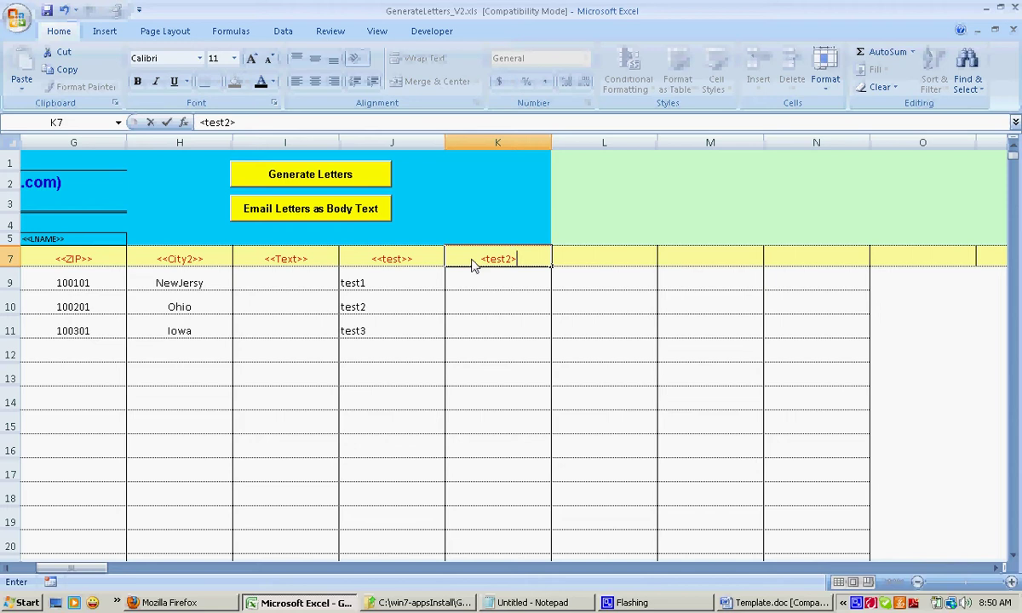
pyautogui.press('Return')
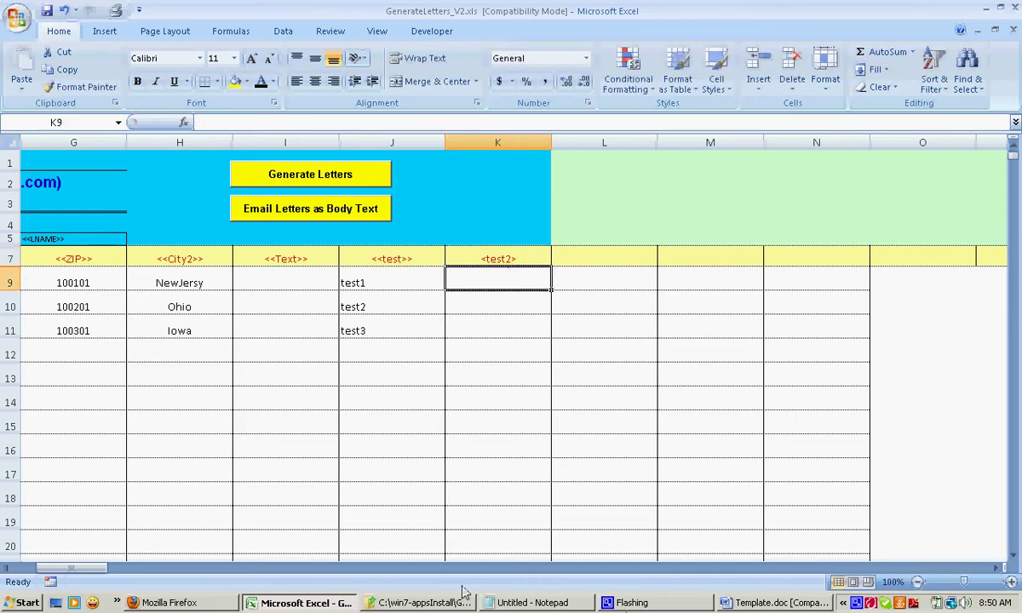
pyautogui.click(723, 603)
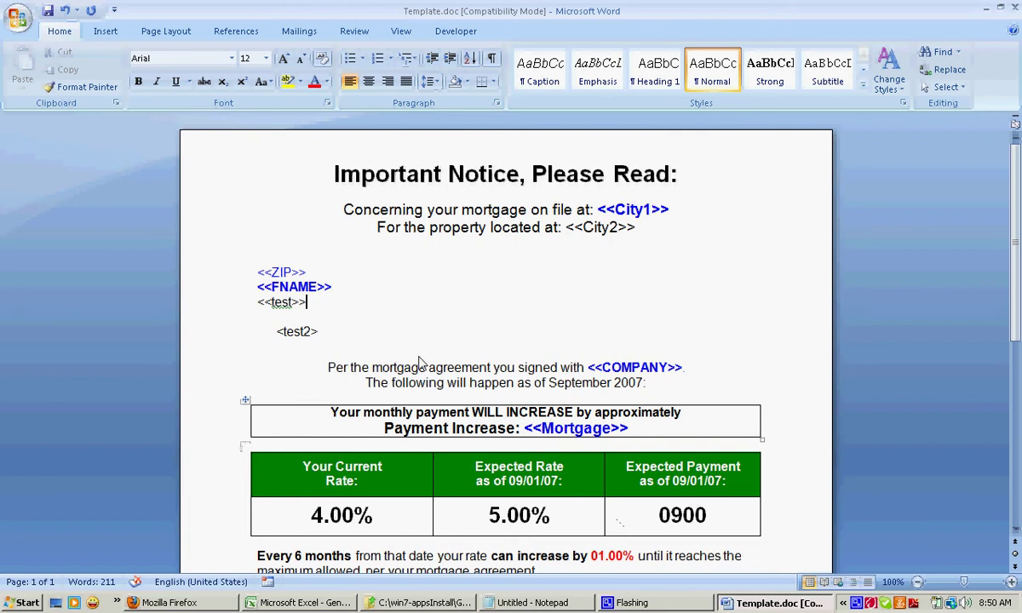
# - Inspect the <test2> placeholder and nearby letter text in Template.doc without editing anything
pyautogui.moveTo(326, 334); pyautogui.dragTo(250, 335)
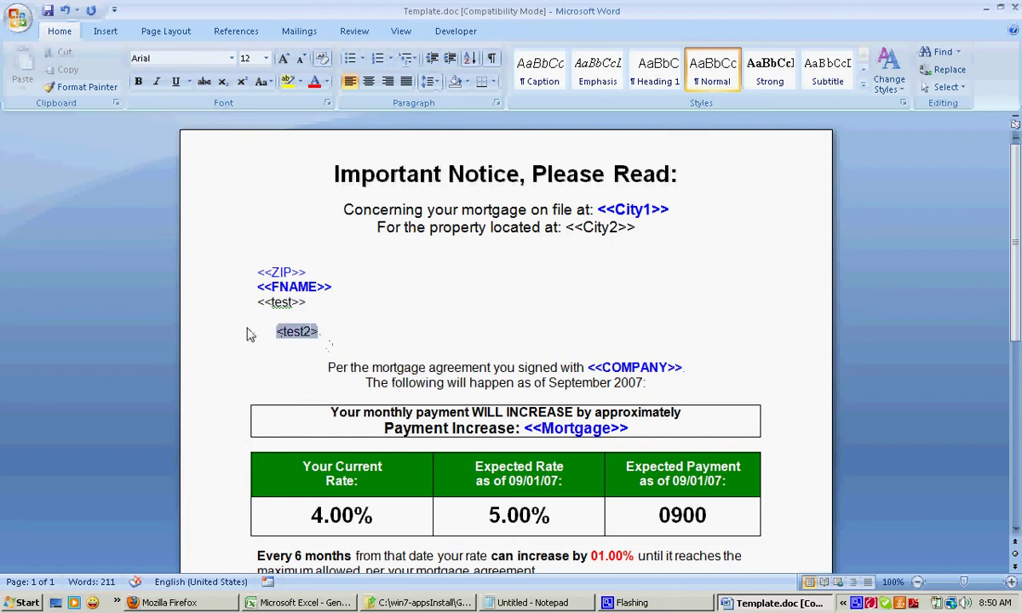
pyautogui.moveTo(332, 333); pyautogui.dragTo(271, 338)
pyautogui.moveTo(337, 339); pyautogui.dragTo(257, 334)
pyautogui.click(335, 348)
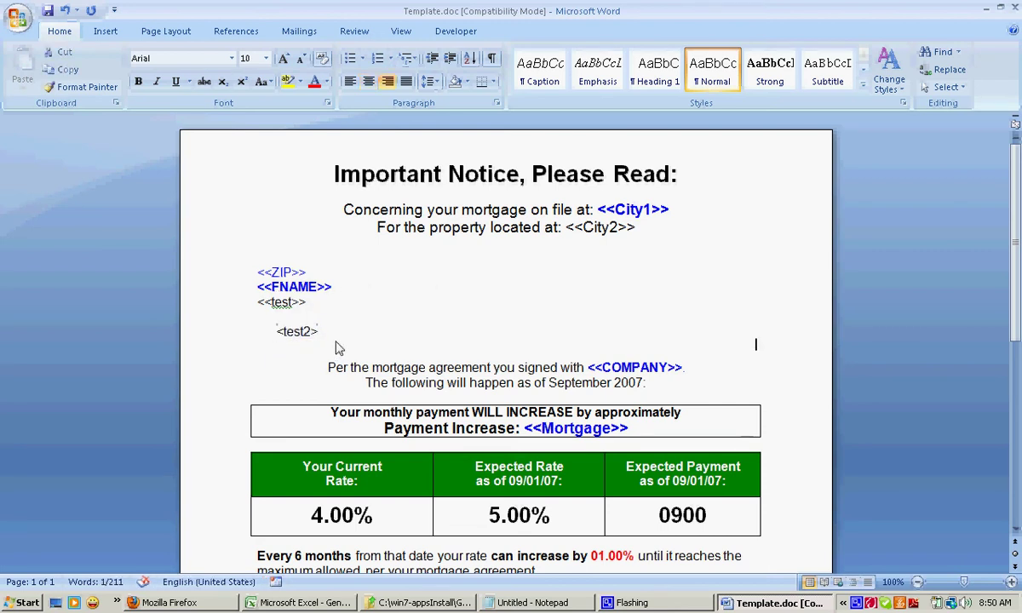
pyautogui.scroll(-8, 335, 349)
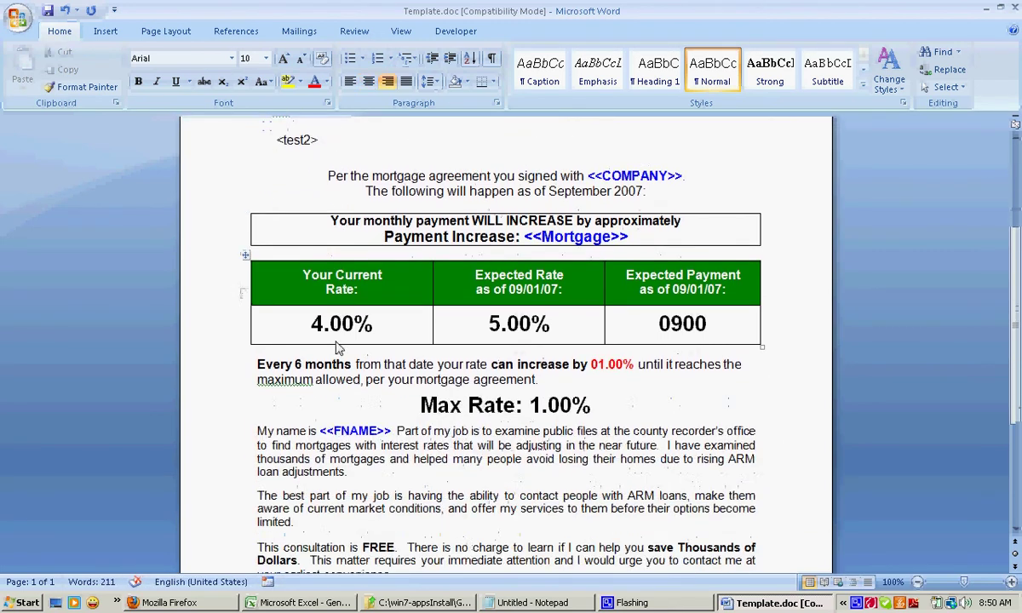
pyautogui.moveTo(257, 306); pyautogui.dragTo(578, 315)
pyautogui.click(545, 294)
pyautogui.scroll(8, 542, 287)
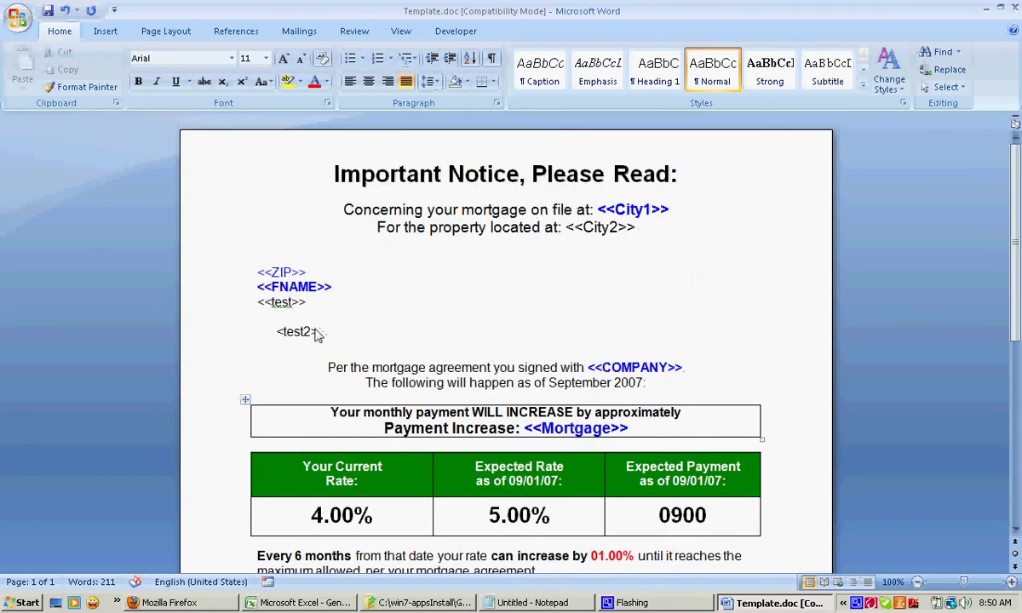
pyautogui.moveTo(317, 334); pyautogui.dragTo(258, 331)
pyautogui.moveTo(319, 333); pyautogui.dragTo(276, 336)
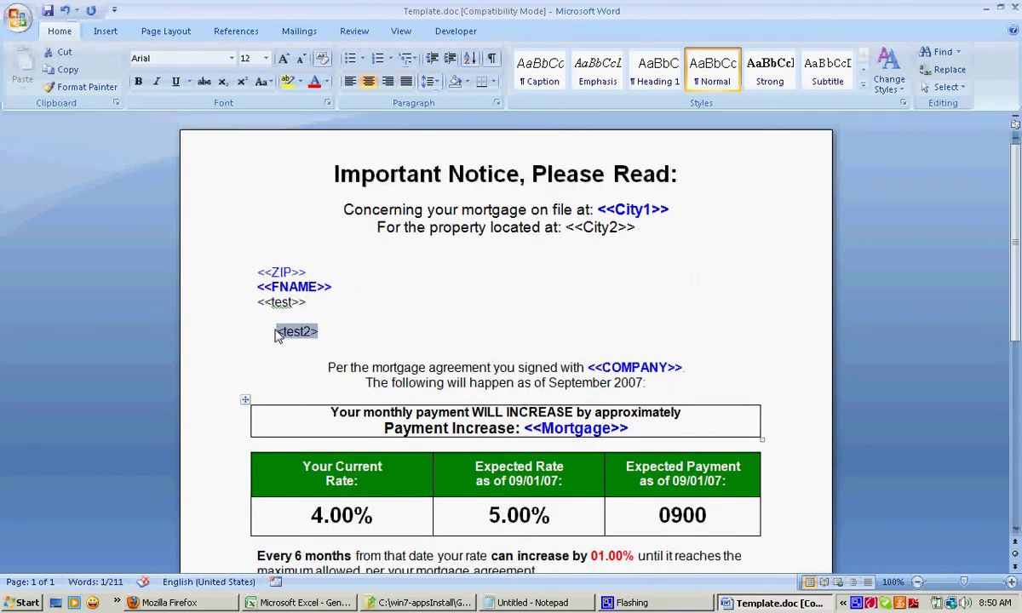
pyautogui.click(351, 333)
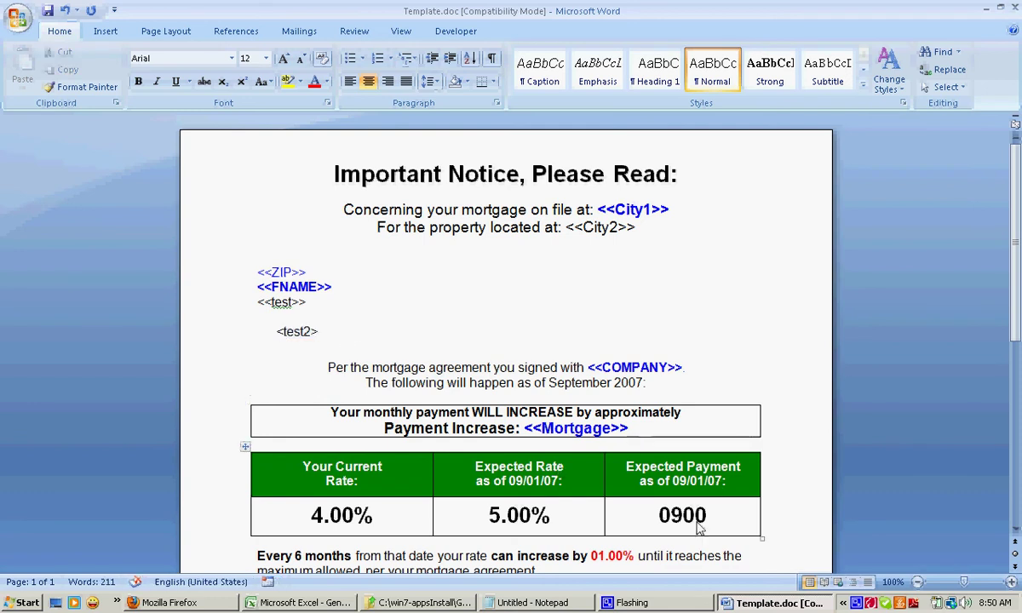
pyautogui.click(302, 602)
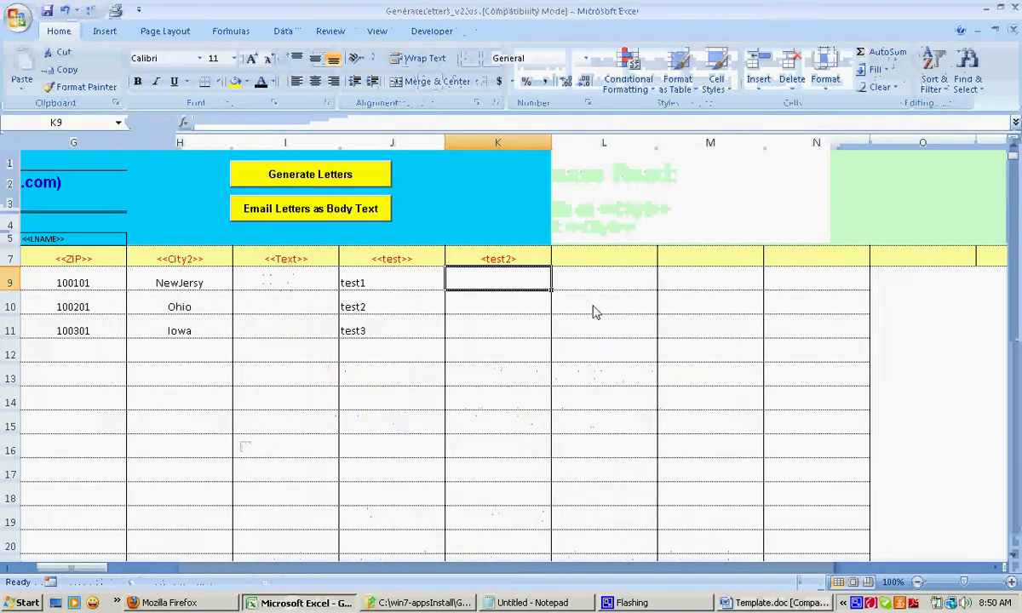
# - Compare cell K9 with the <test2> placeholder in the Word template
pyautogui.click(484, 282)
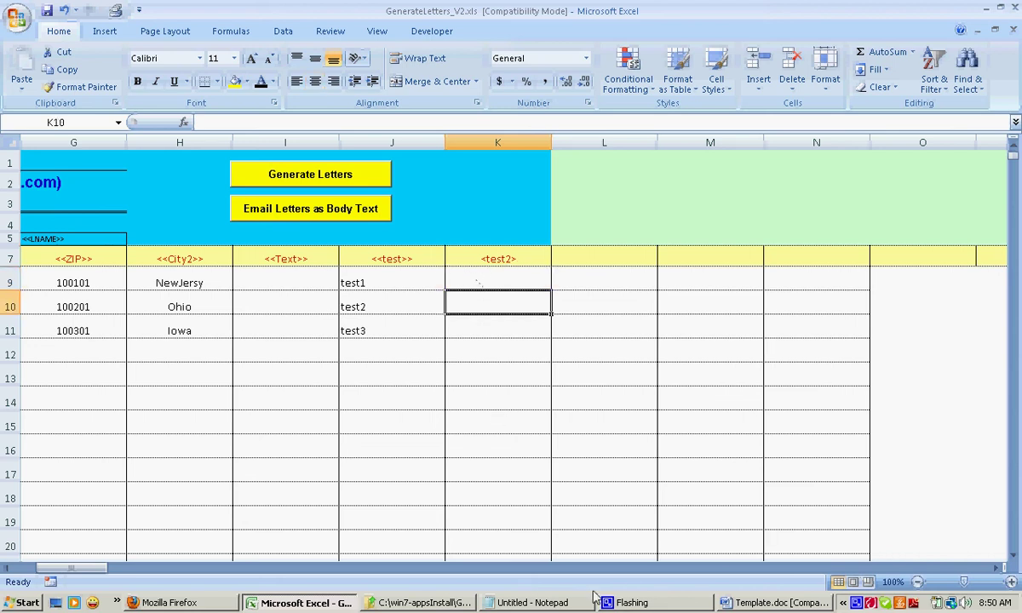
pyautogui.click(775, 602)
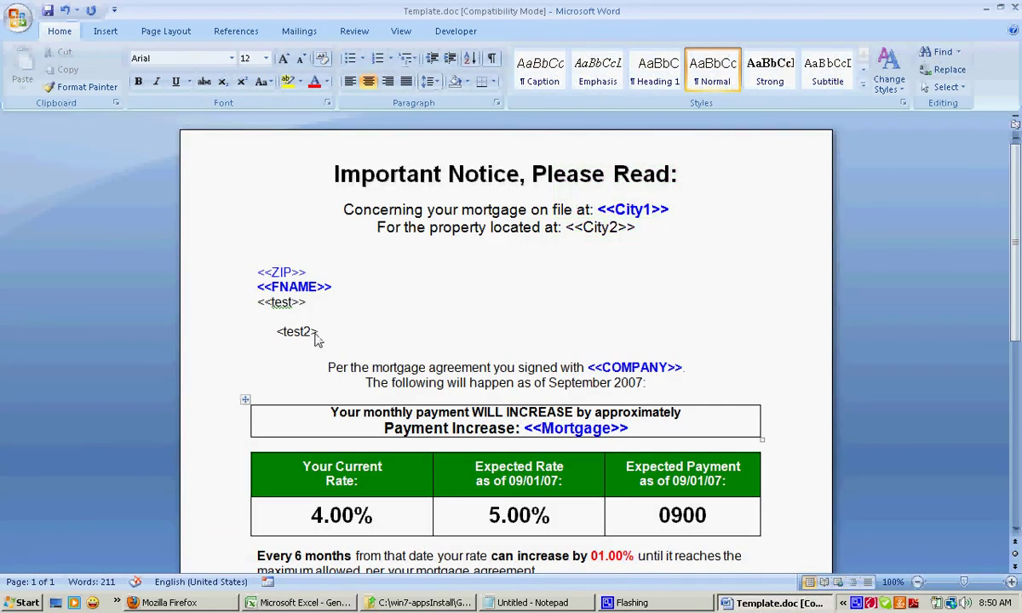
pyautogui.moveTo(315, 331); pyautogui.dragTo(270, 341)
pyautogui.click(294, 600)
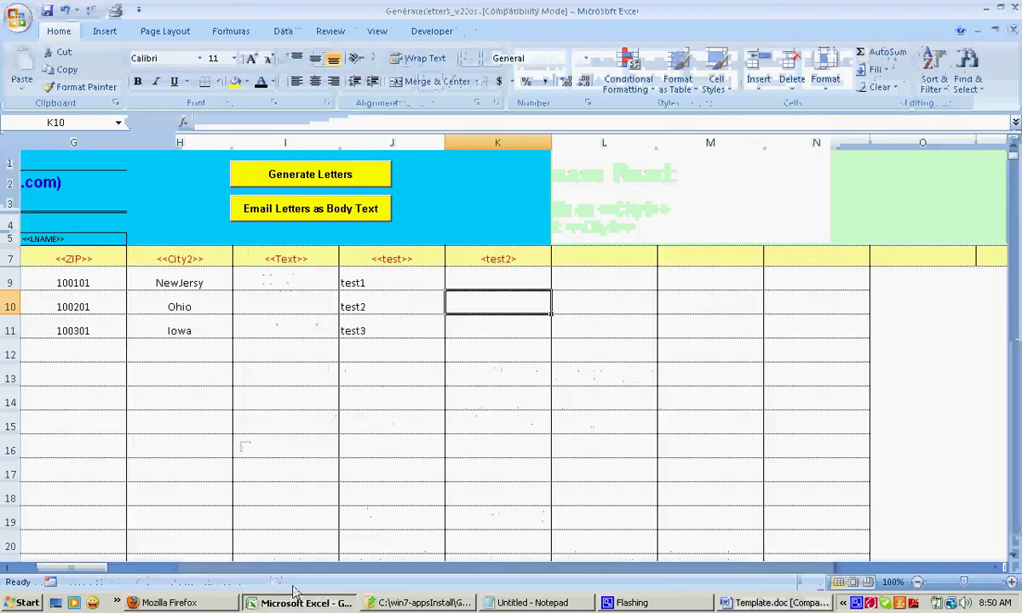
# - Enter <var2> in M7, leave L7 empty, and recheck K7's <test2> header
pyautogui.click(621, 264)
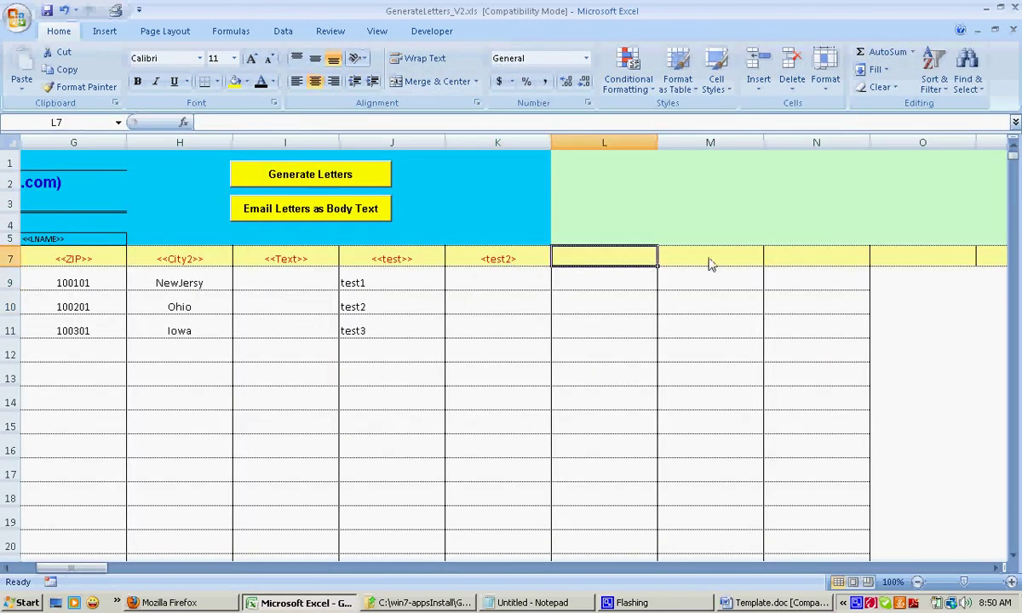
pyautogui.click(711, 262)
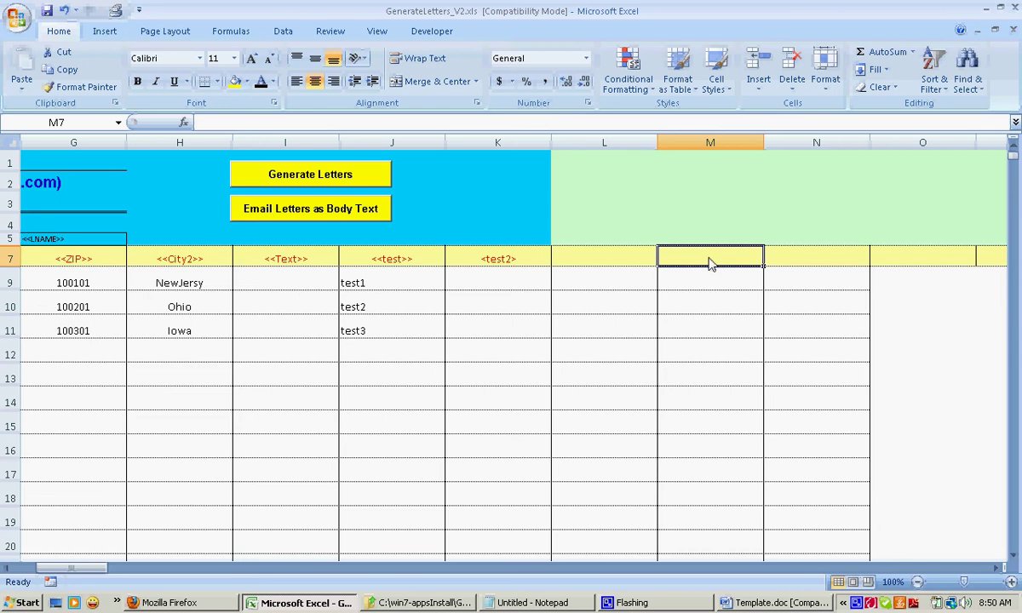
pyautogui.write('<')
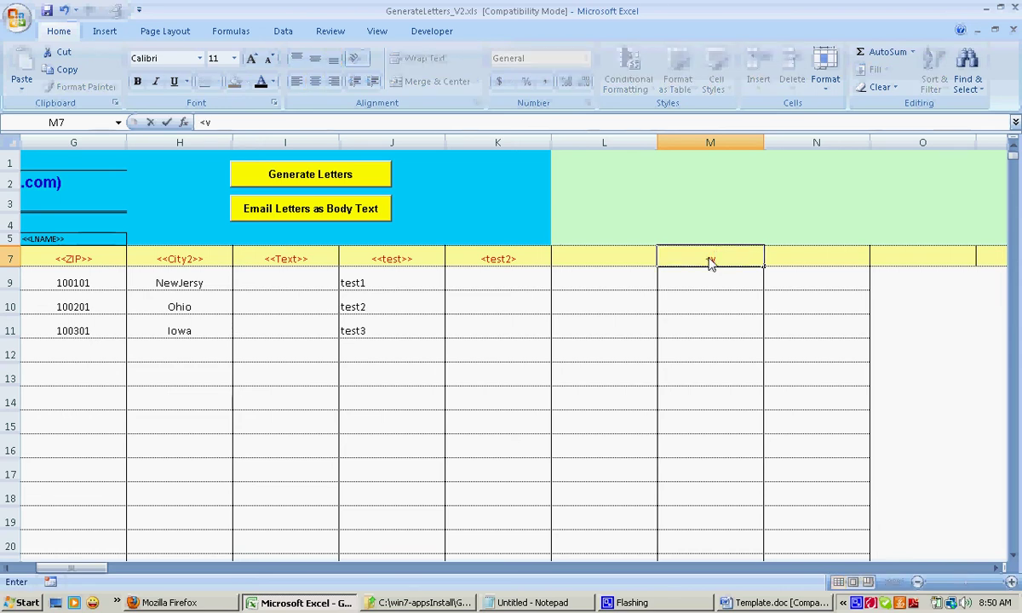
pyautogui.write('var2>')
pyautogui.press('Return')
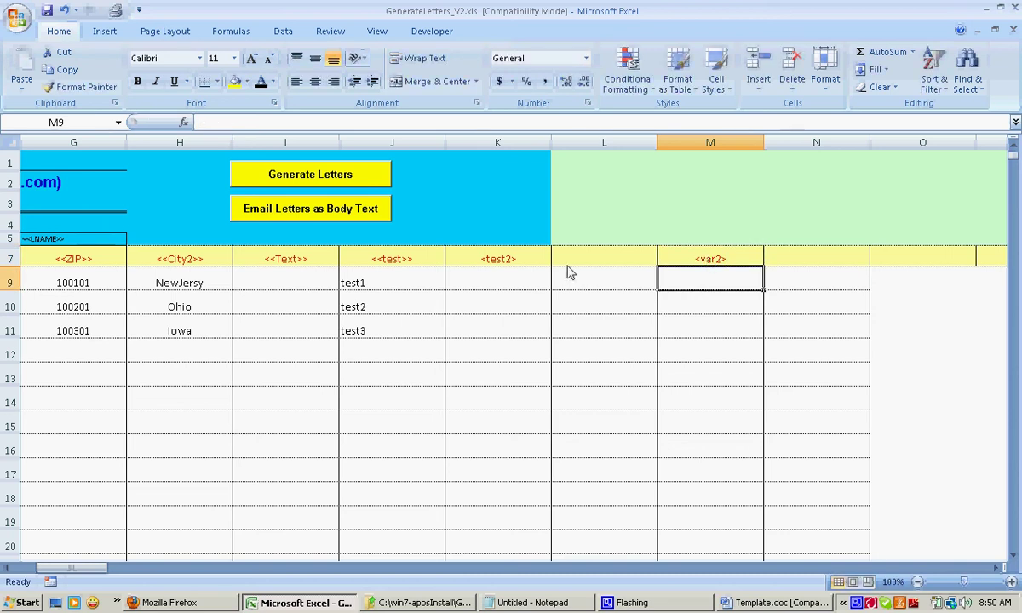
pyautogui.click(584, 265)
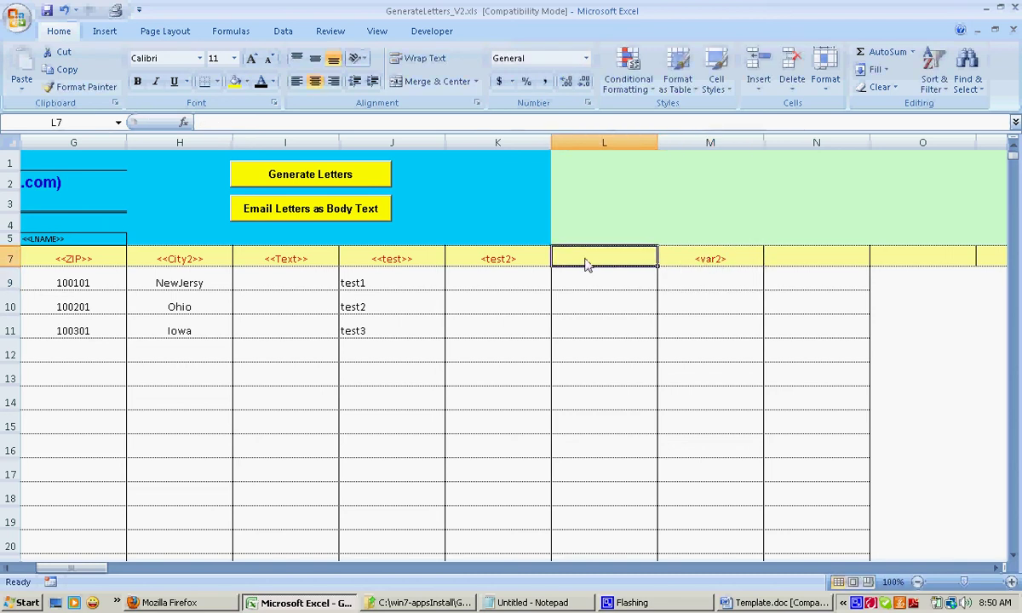
pyautogui.click(490, 265)
pyautogui.click(579, 265)
# - Review the notes, scroll back to column A, and inspect B3's contact email line and empty B4
pyautogui.click(508, 605)
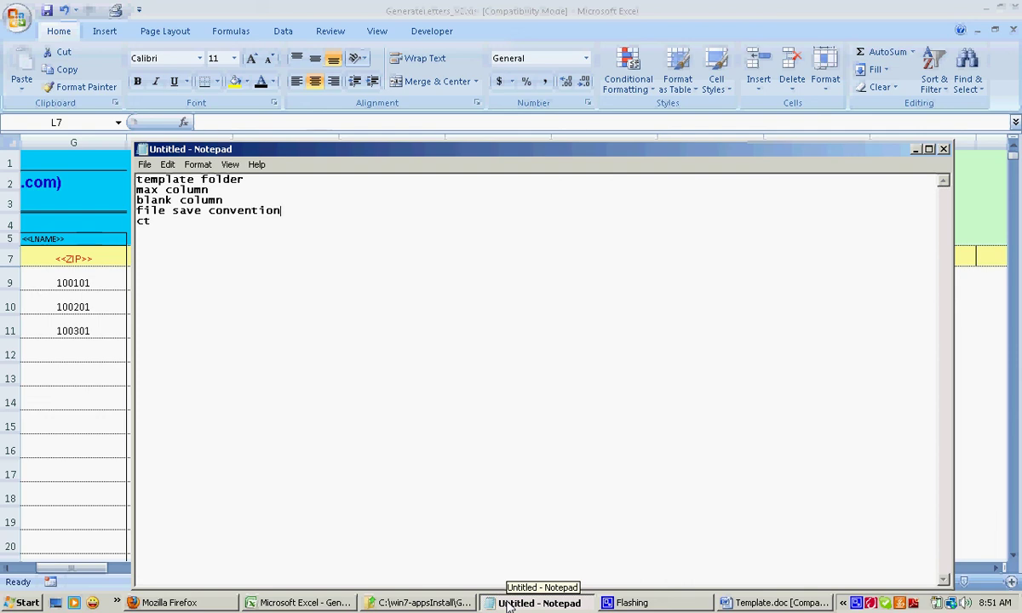
pyautogui.click(508, 605)
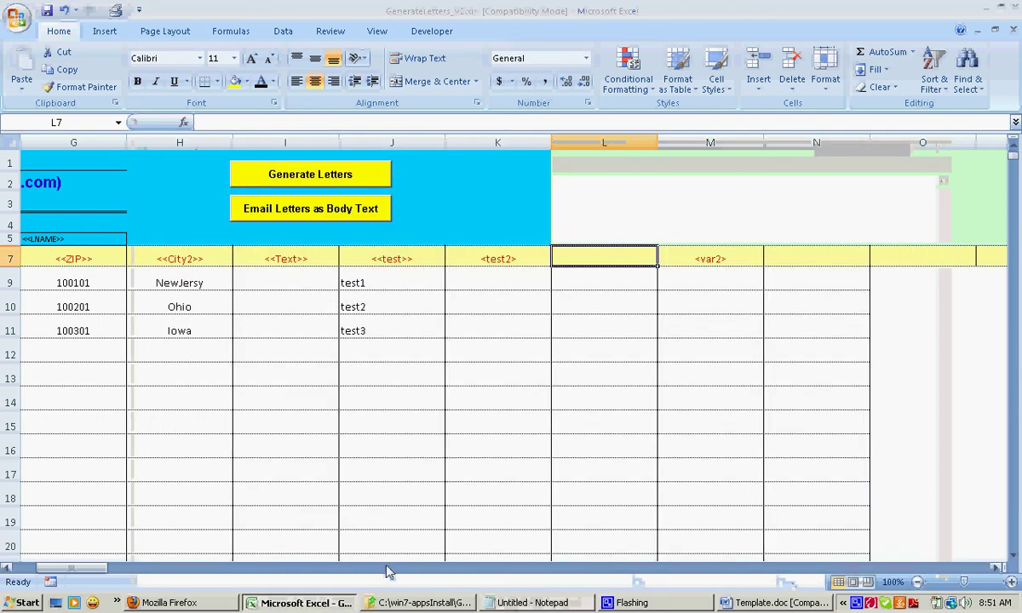
pyautogui.moveTo(52, 566); pyautogui.dragTo(17, 566)
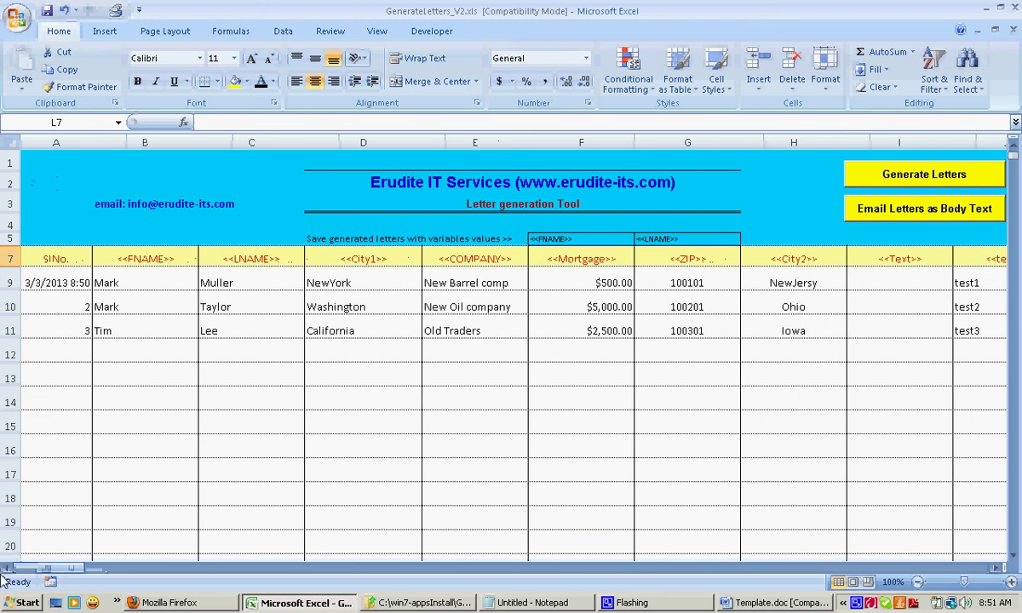
pyautogui.click(95, 211)
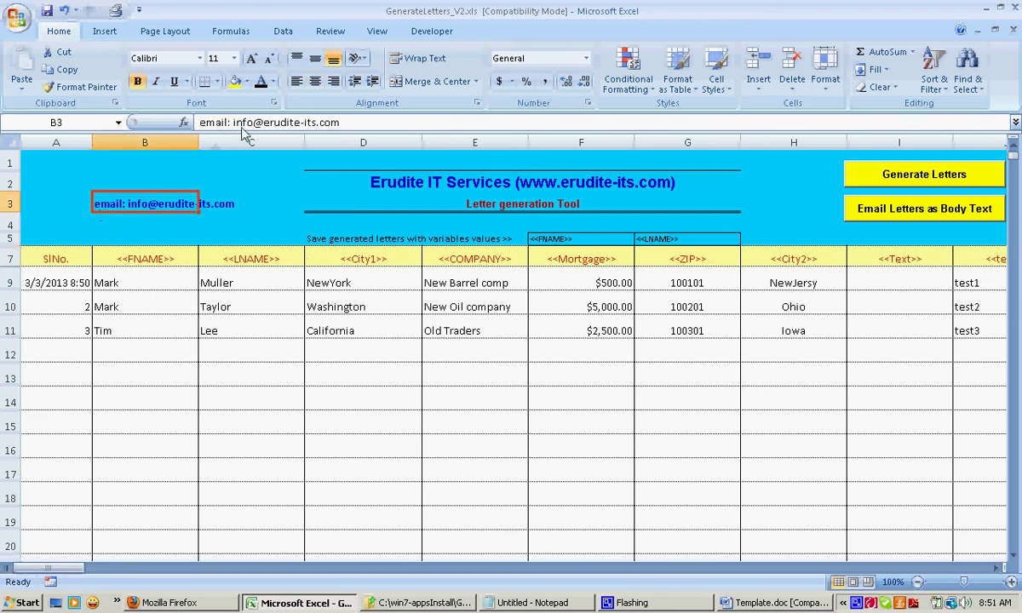
pyautogui.moveTo(235, 124); pyautogui.dragTo(339, 123)
pyautogui.click(239, 203)
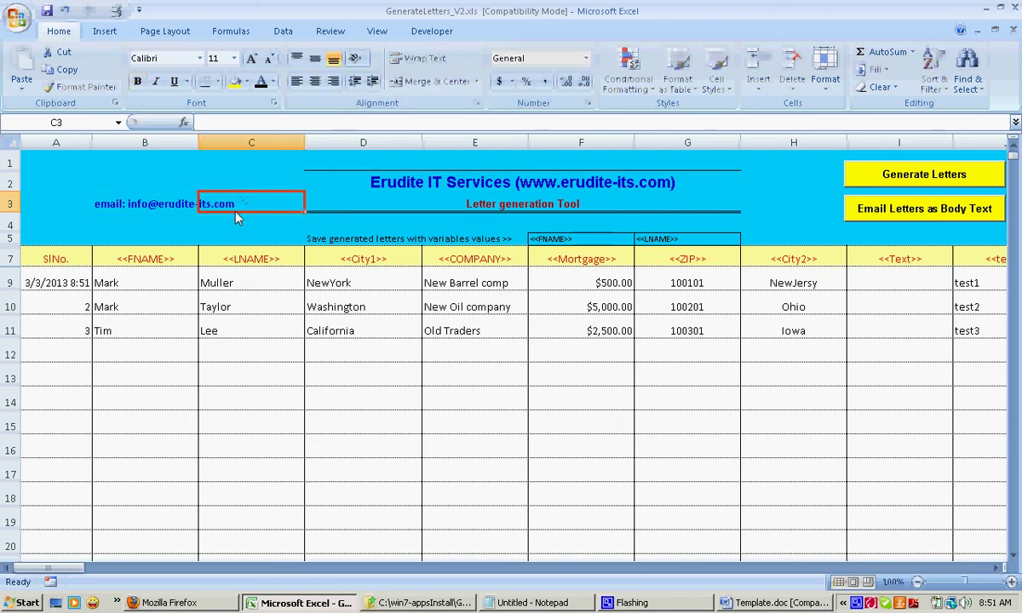
pyautogui.click(108, 230)
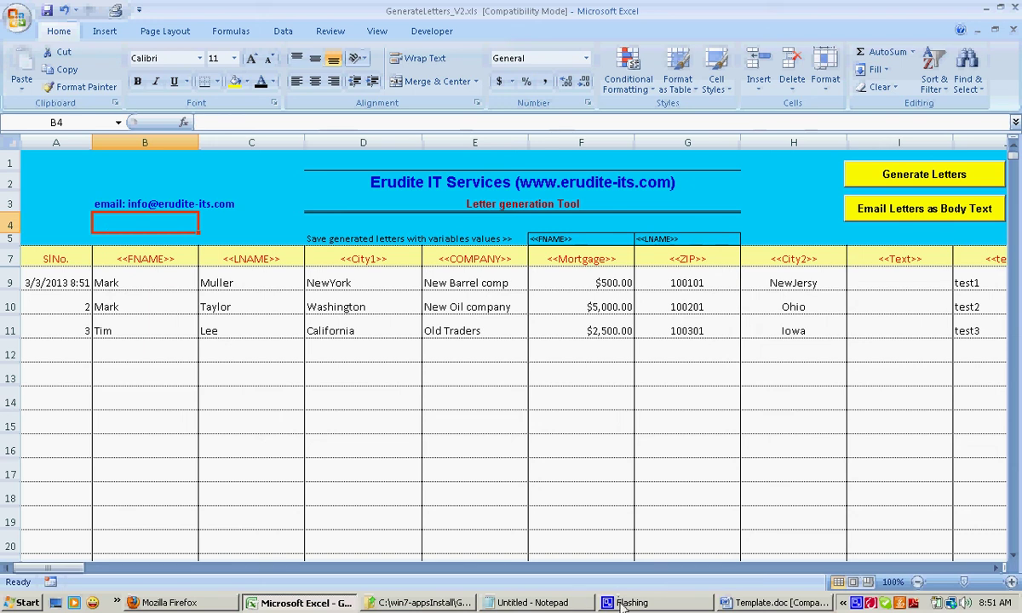
pyautogui.click(842, 603)
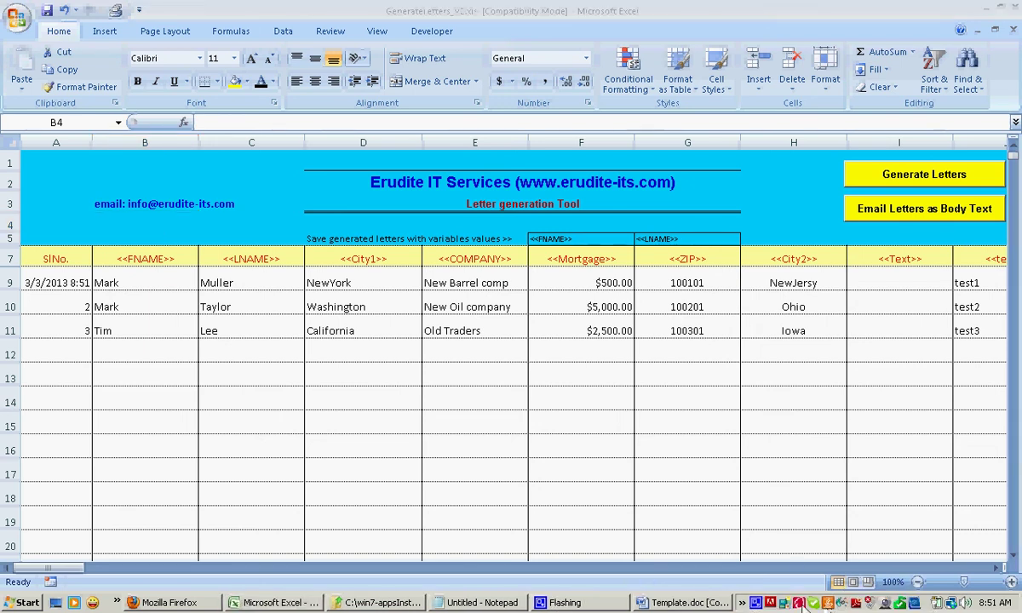
pyautogui.click(758, 603)
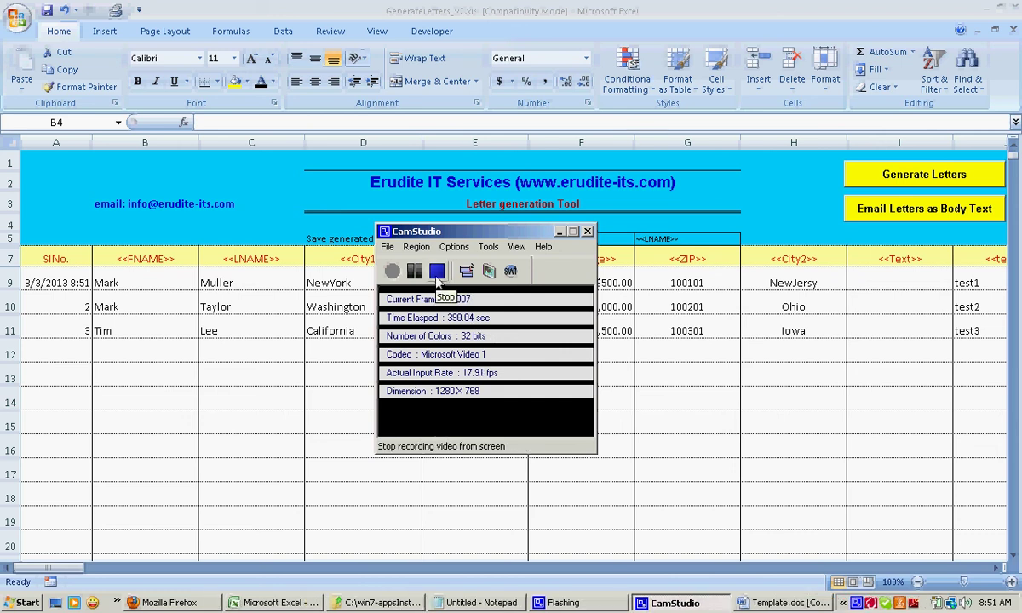